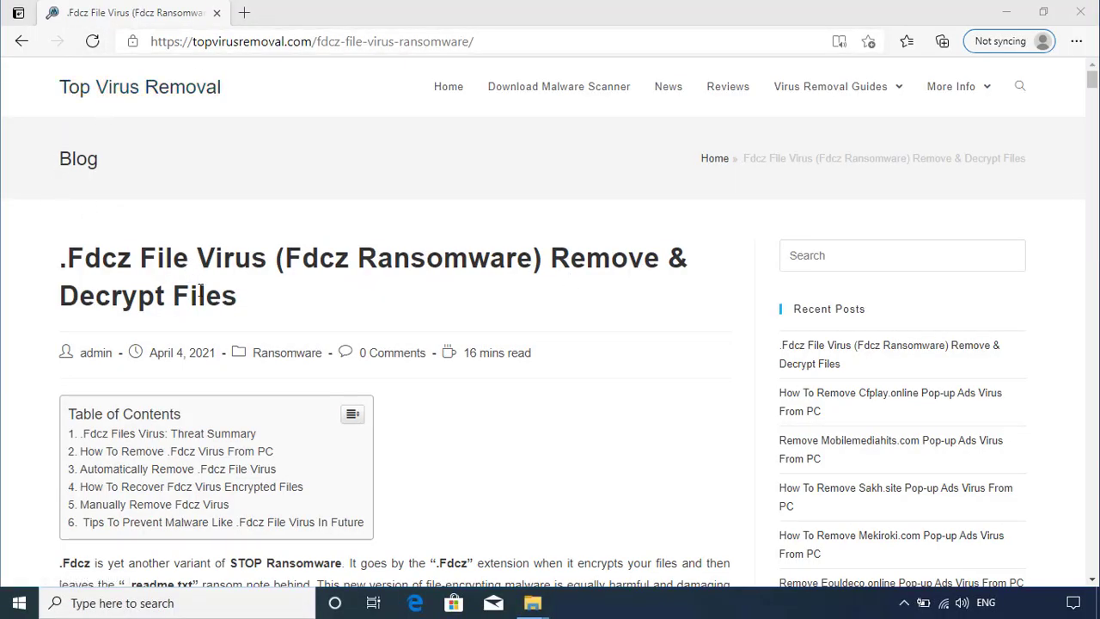
- Read the article's introduction to the .Fdcz file virus and its Threat Summary table
{"action": "scroll", "coordinate": [200, 292], "scroll_direction": "down", "scroll_amount": 2}
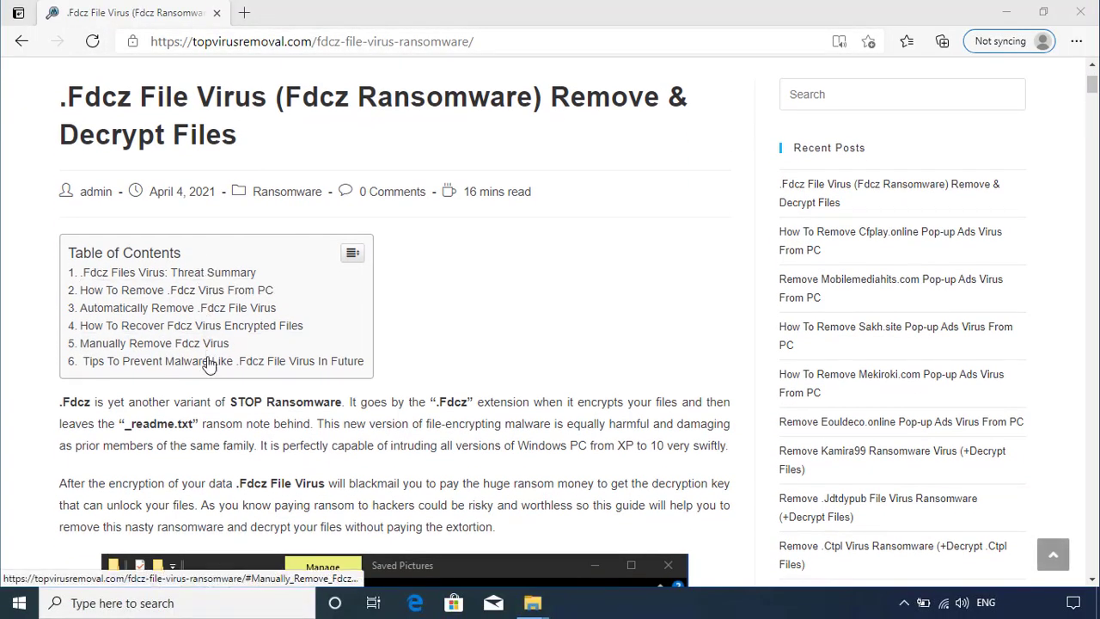
{"action": "scroll", "coordinate": [209, 364], "scroll_direction": "down", "scroll_amount": 2}
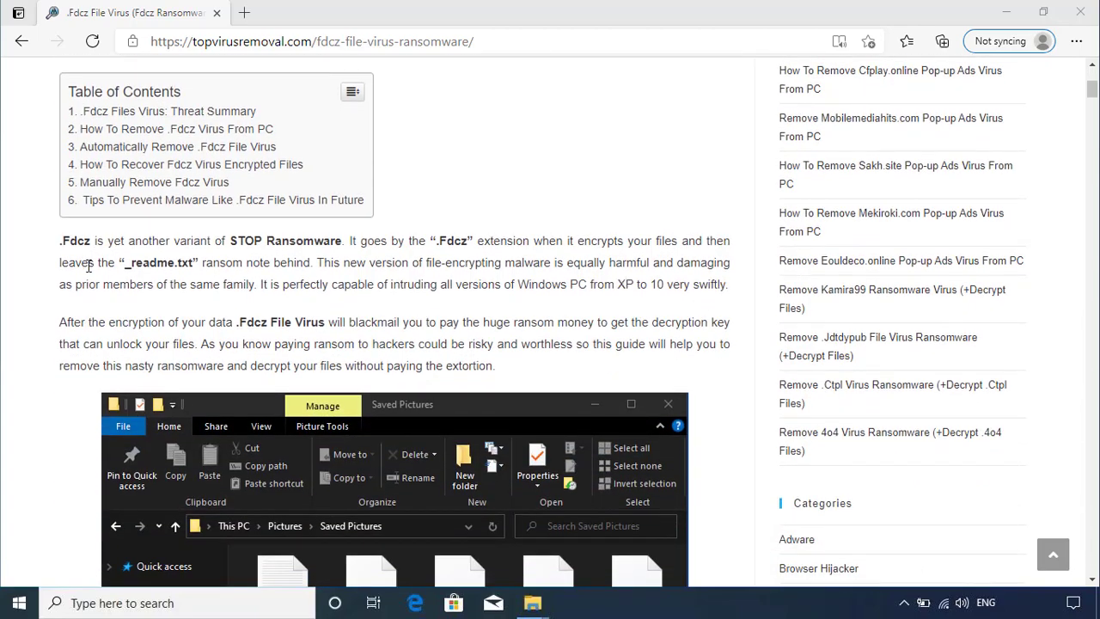
{"action": "scroll", "coordinate": [495, 370], "scroll_direction": "down", "scroll_amount": 3}
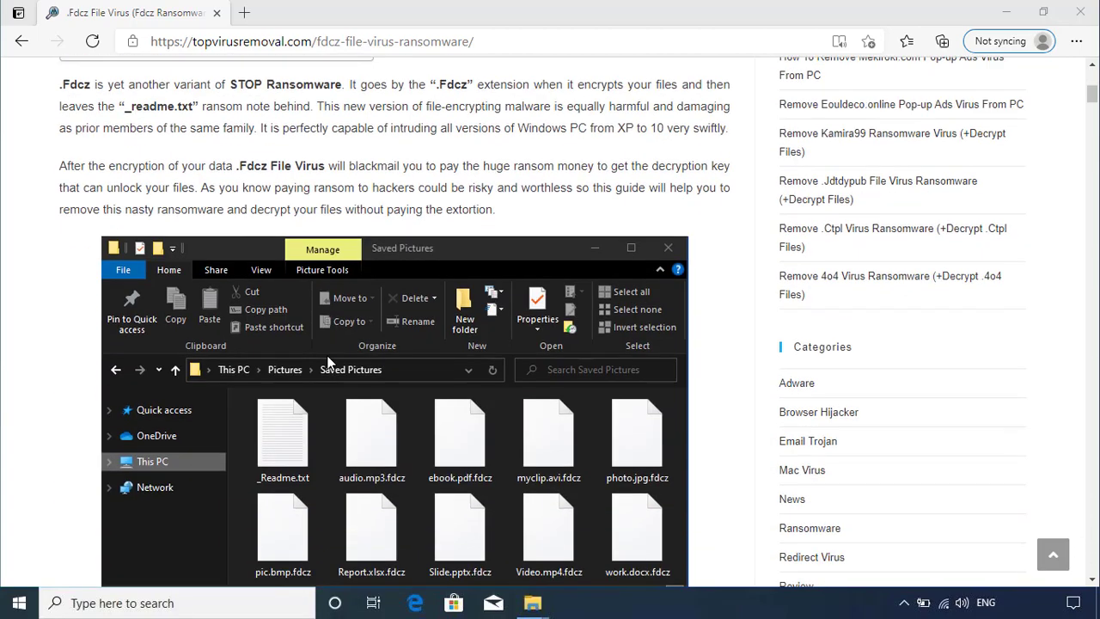
{"action": "scroll", "coordinate": [495, 369], "scroll_direction": "down", "scroll_amount": 3}
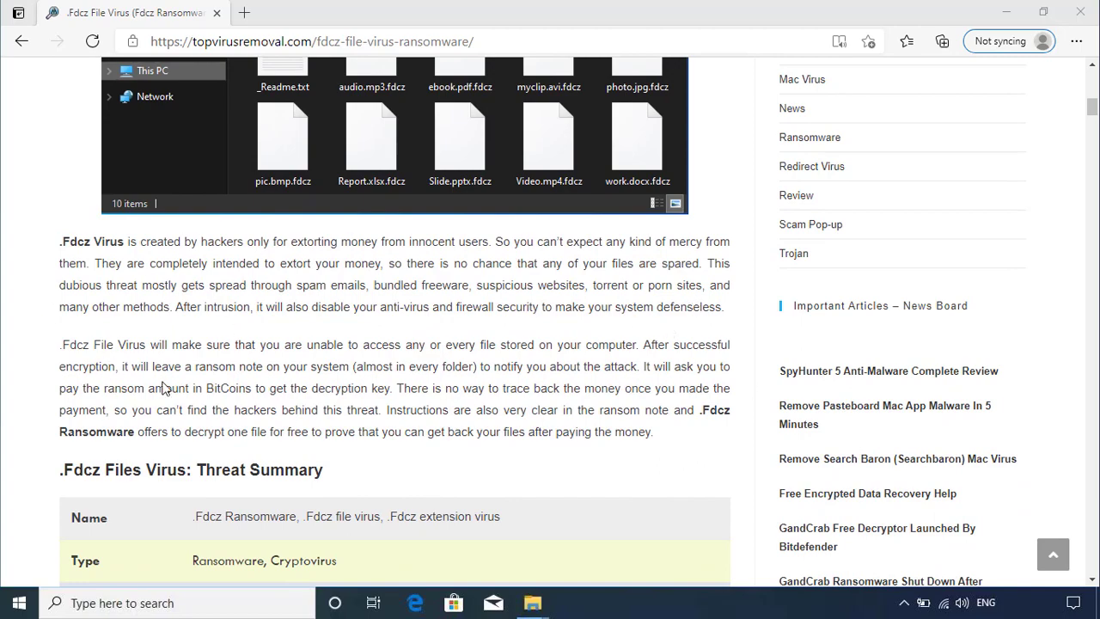
{"action": "scroll", "coordinate": [167, 386], "scroll_direction": "down", "scroll_amount": 1}
{"action": "scroll", "coordinate": [262, 351], "scroll_direction": "down", "scroll_amount": 3}
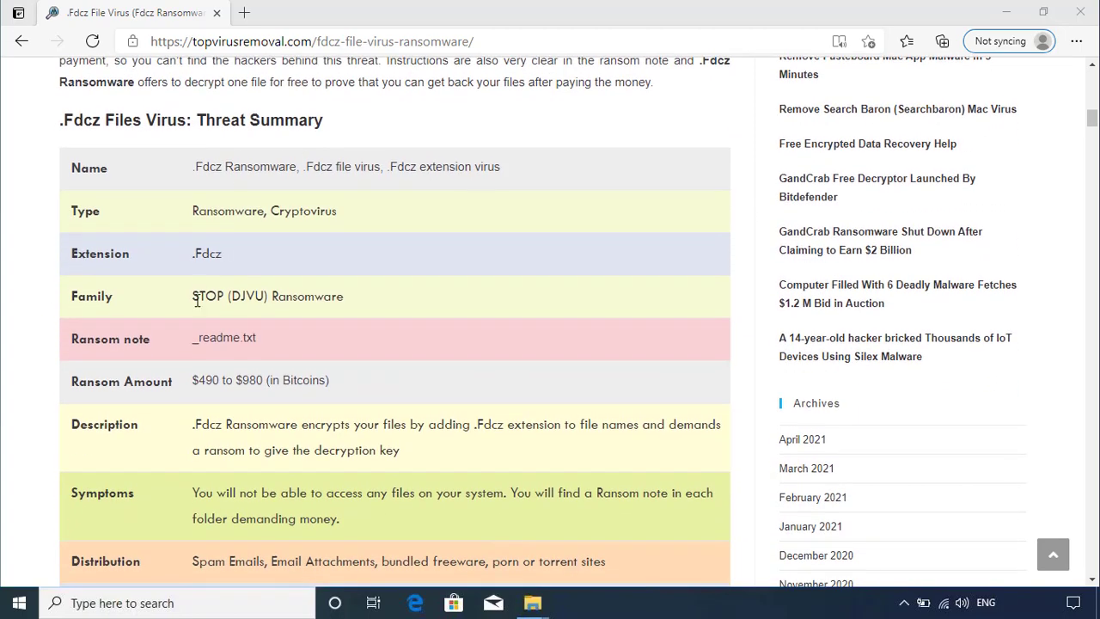
{"action": "scroll", "coordinate": [280, 388], "scroll_direction": "down", "scroll_amount": 2}
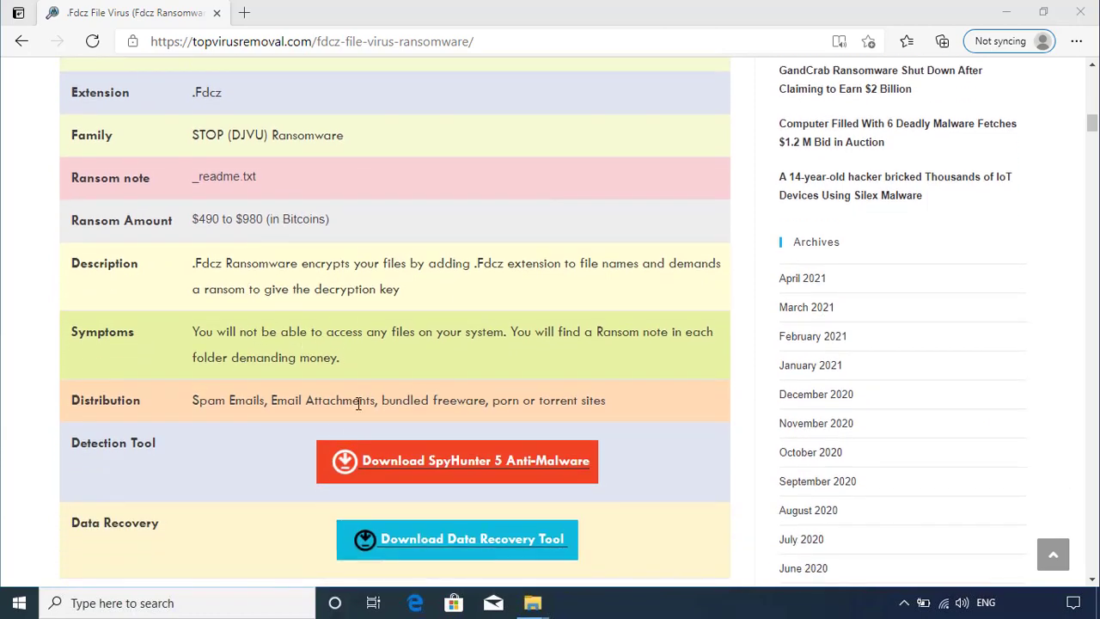
{"action": "scroll", "coordinate": [480, 484], "scroll_direction": "down", "scroll_amount": 2}
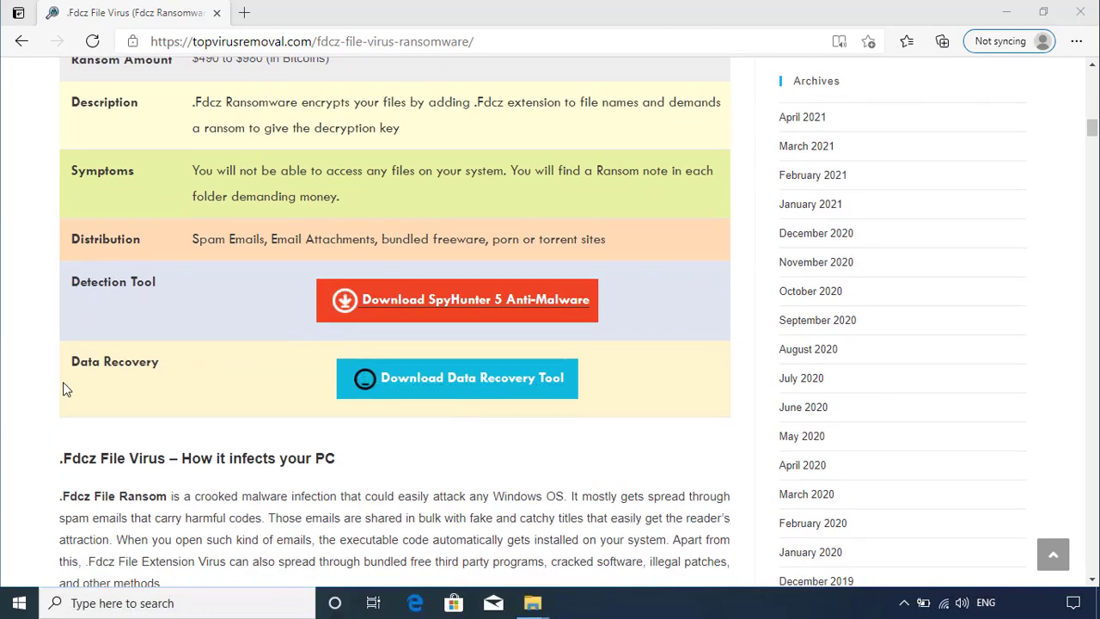
- Examine how .Fdcz infects a PC, which file types it affects, and the full ransom note
{"action": "scroll", "coordinate": [68, 292], "scroll_direction": "down", "scroll_amount": 2}
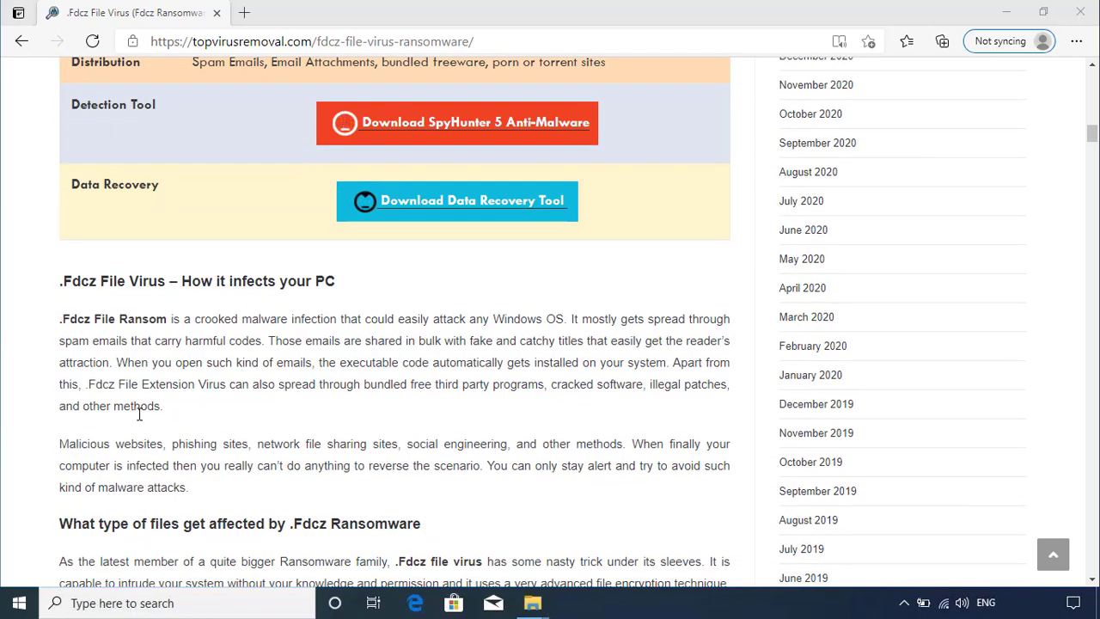
{"action": "scroll", "coordinate": [98, 379], "scroll_direction": "down", "scroll_amount": 2}
{"action": "scroll", "coordinate": [217, 436], "scroll_direction": "down", "scroll_amount": 1}
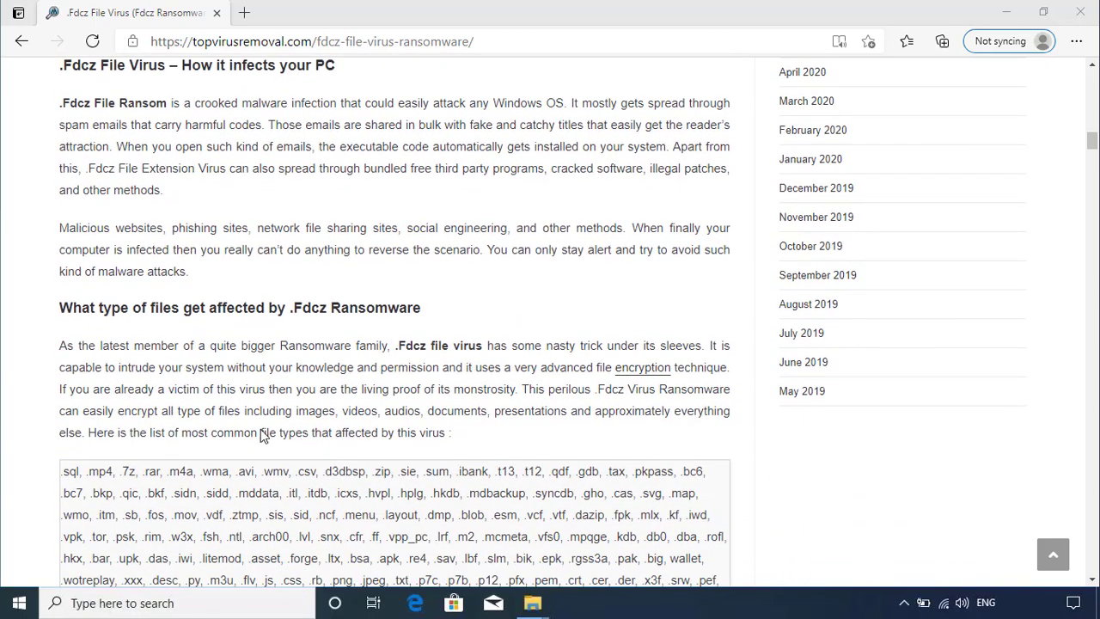
{"action": "scroll", "coordinate": [300, 345], "scroll_direction": "down", "scroll_amount": 2}
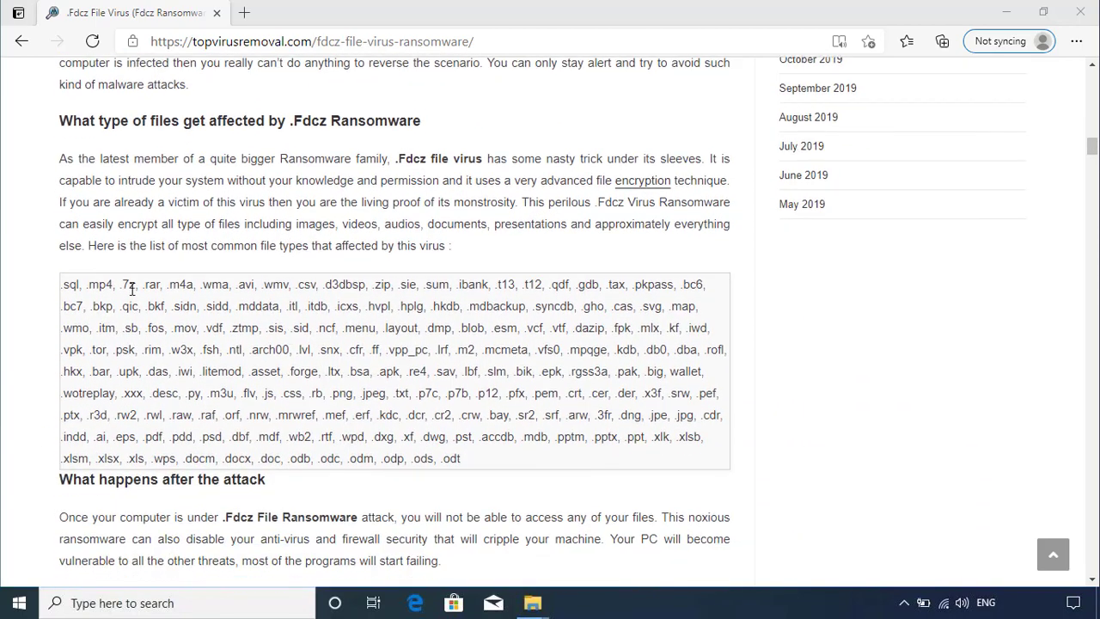
{"action": "scroll", "coordinate": [234, 425], "scroll_direction": "down", "scroll_amount": 2}
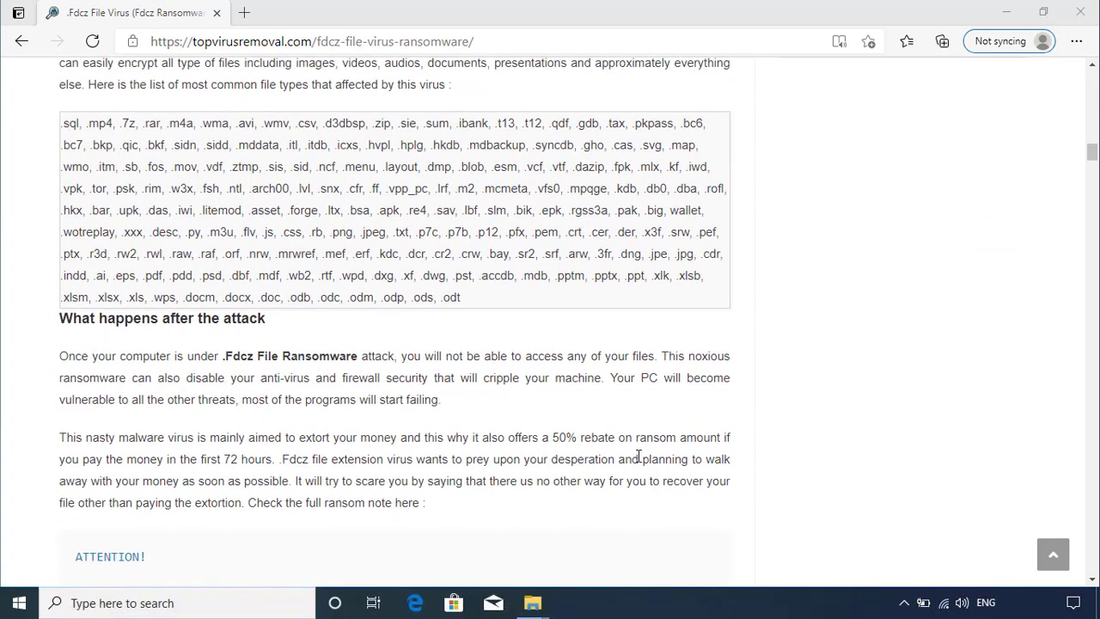
{"action": "scroll", "coordinate": [639, 457], "scroll_direction": "down", "scroll_amount": 2}
{"action": "scroll", "coordinate": [491, 430], "scroll_direction": "down", "scroll_amount": 2}
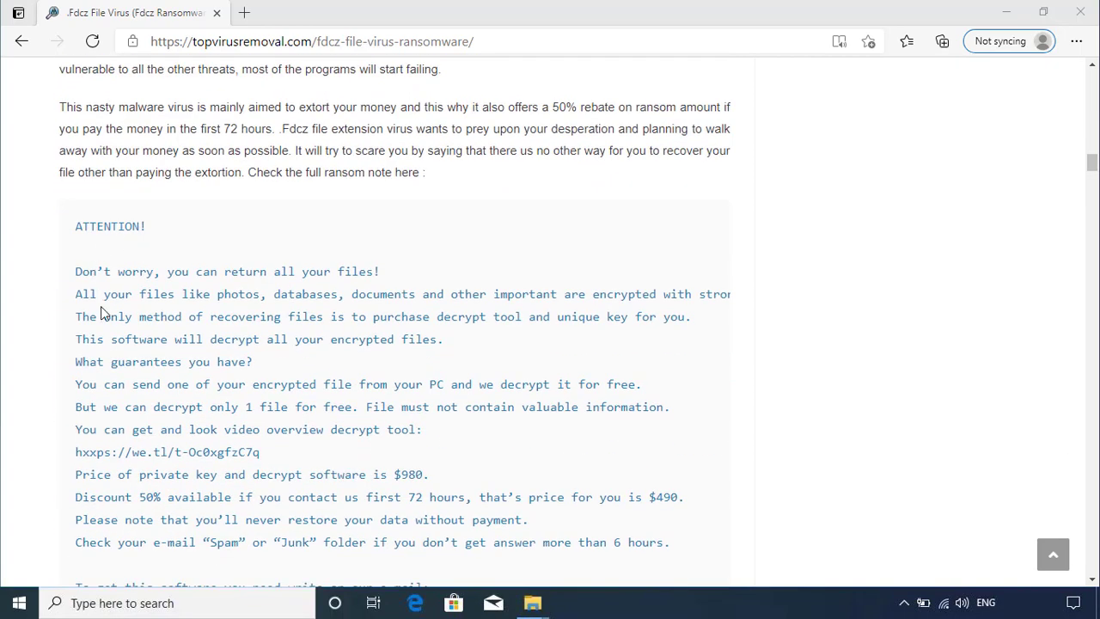
{"action": "scroll", "coordinate": [101, 313], "scroll_direction": "down", "scroll_amount": 3}
{"action": "scroll", "coordinate": [181, 314], "scroll_direction": "down", "scroll_amount": 2}
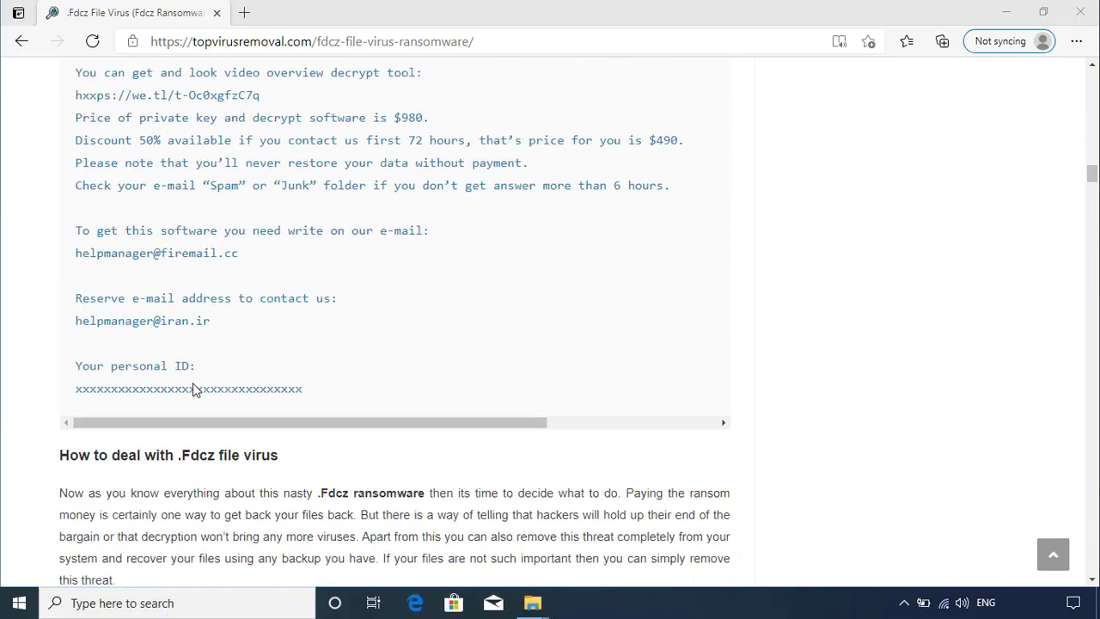
- Review the advice on dealing with .Fdcz and the sections on removing it from the PC, including automatic removal
{"action": "scroll", "coordinate": [467, 408], "scroll_direction": "down", "scroll_amount": 3}
{"action": "scroll", "coordinate": [568, 421], "scroll_direction": "down", "scroll_amount": 2}
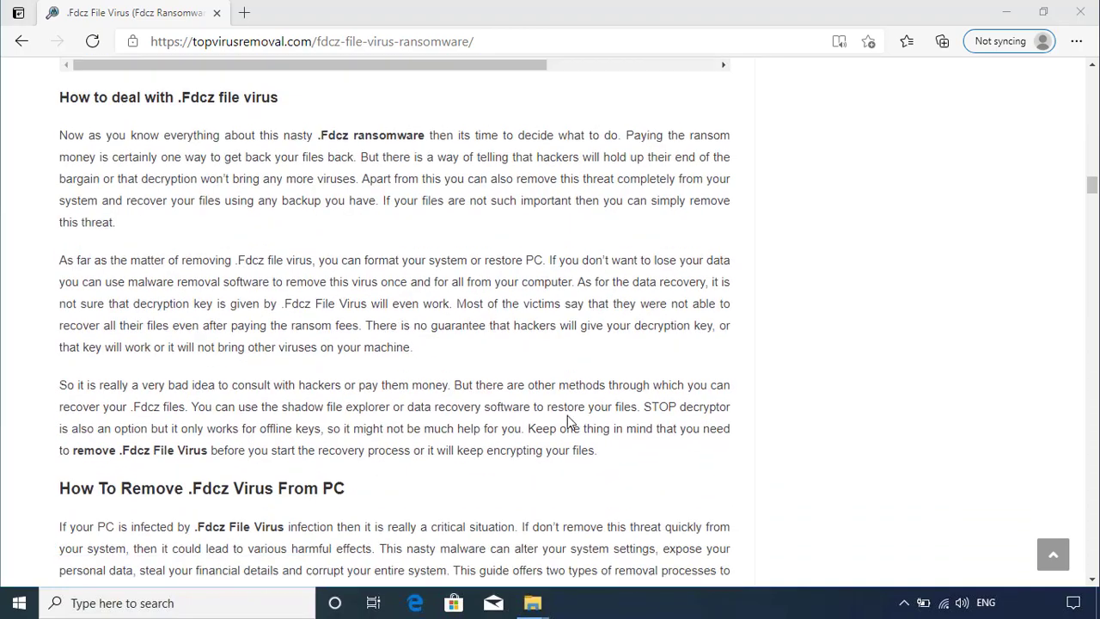
{"action": "scroll", "coordinate": [507, 404], "scroll_direction": "down", "scroll_amount": 2}
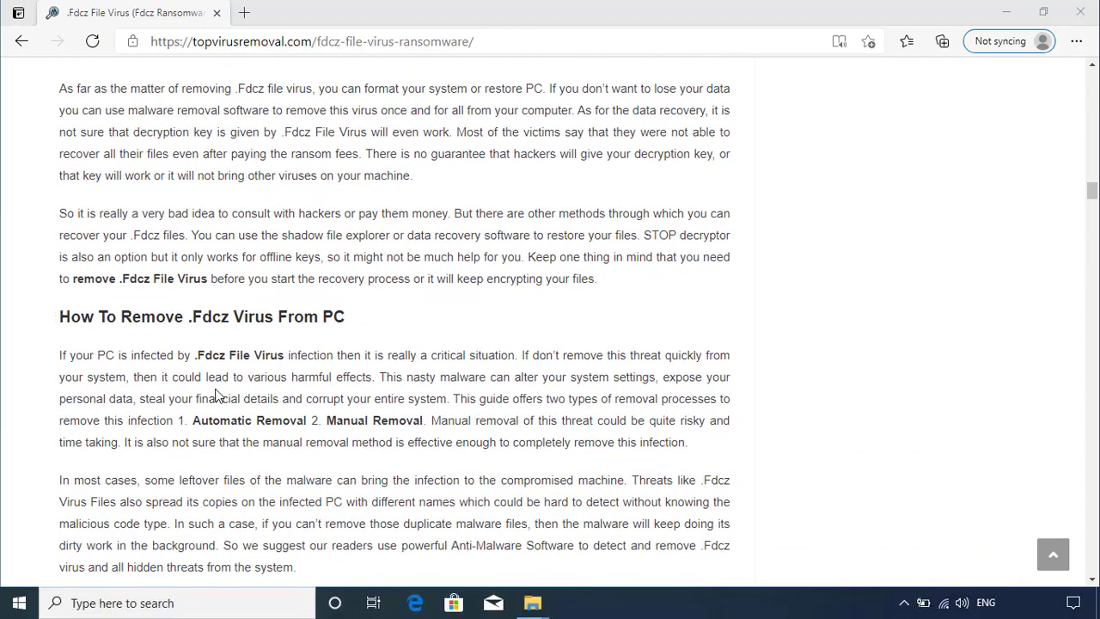
{"action": "scroll", "coordinate": [478, 444], "scroll_direction": "down", "scroll_amount": 2}
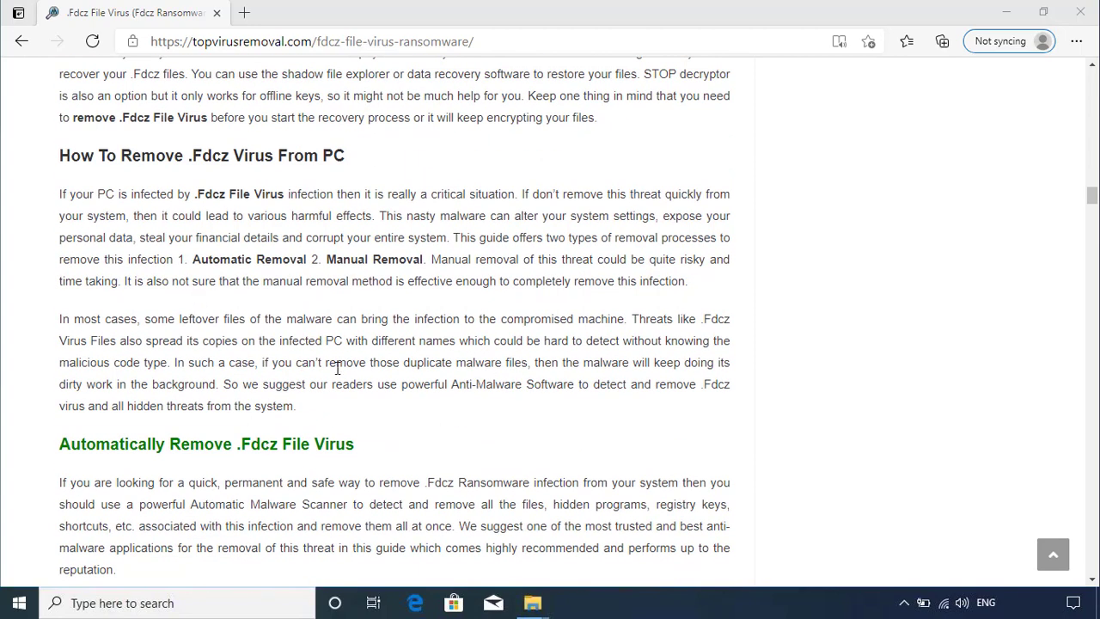
{"action": "scroll", "coordinate": [344, 369], "scroll_direction": "down", "scroll_amount": 3}
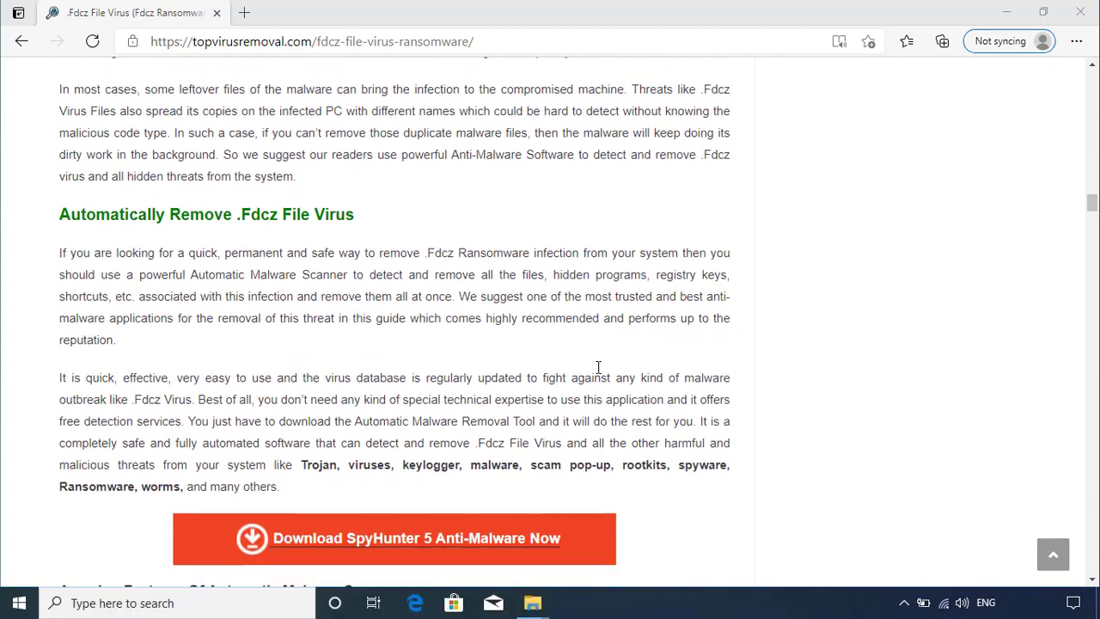
{"action": "scroll", "coordinate": [389, 386], "scroll_direction": "down", "scroll_amount": 2}
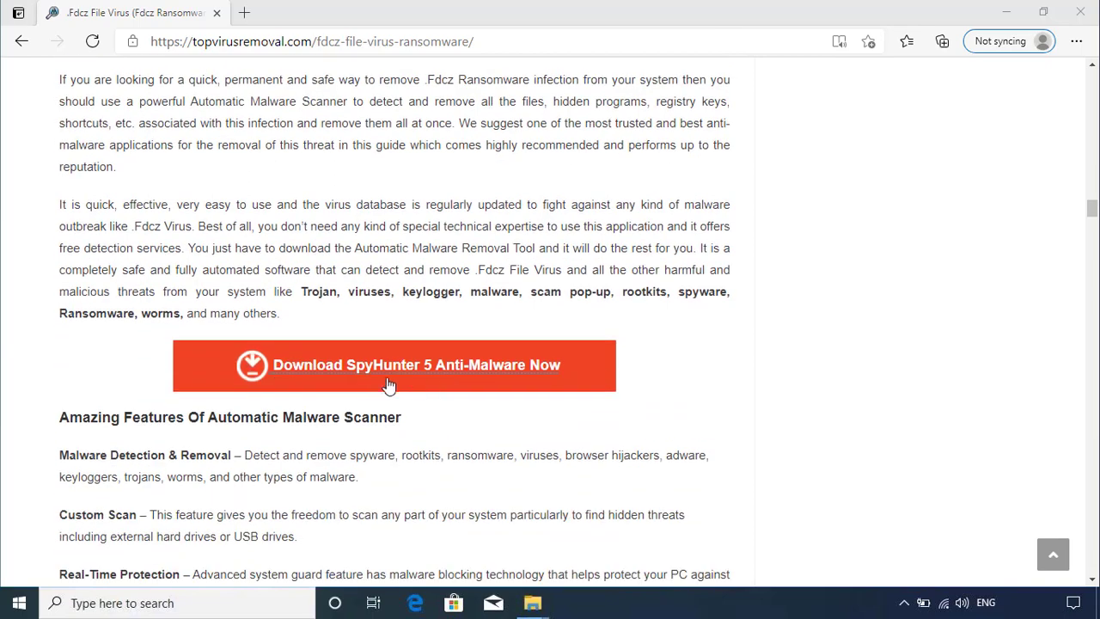
{"action": "scroll", "coordinate": [388, 386], "scroll_direction": "down", "scroll_amount": 3}
{"action": "scroll", "coordinate": [391, 385], "scroll_direction": "up", "scroll_amount": 1}
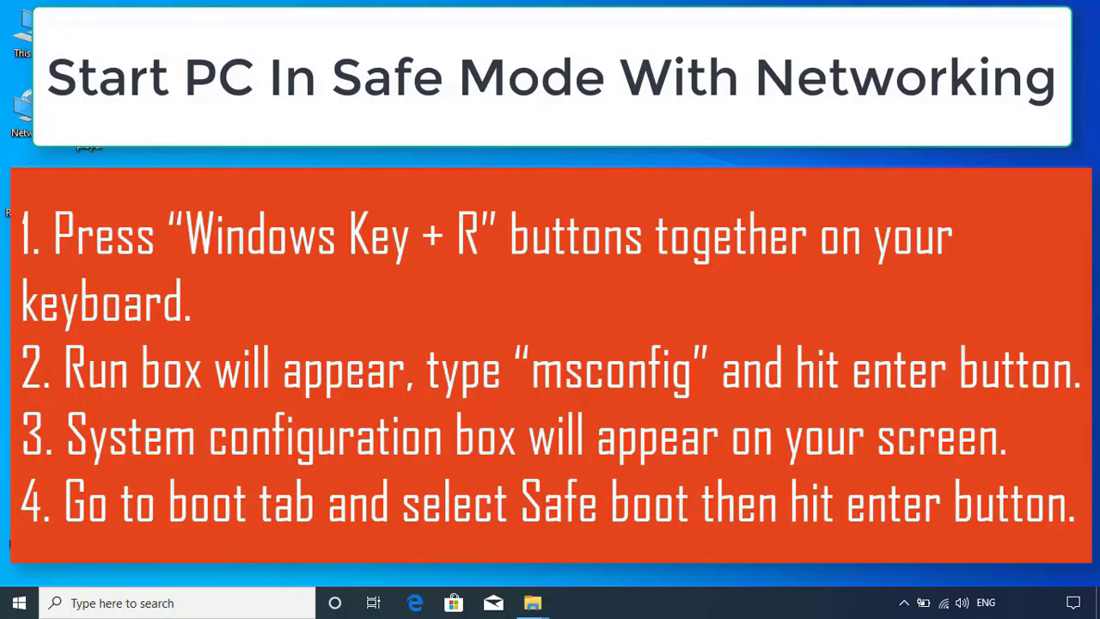
- Open System Configuration from the Run dialog with the msconfig command
{"action": "key", "text": "super+r"}
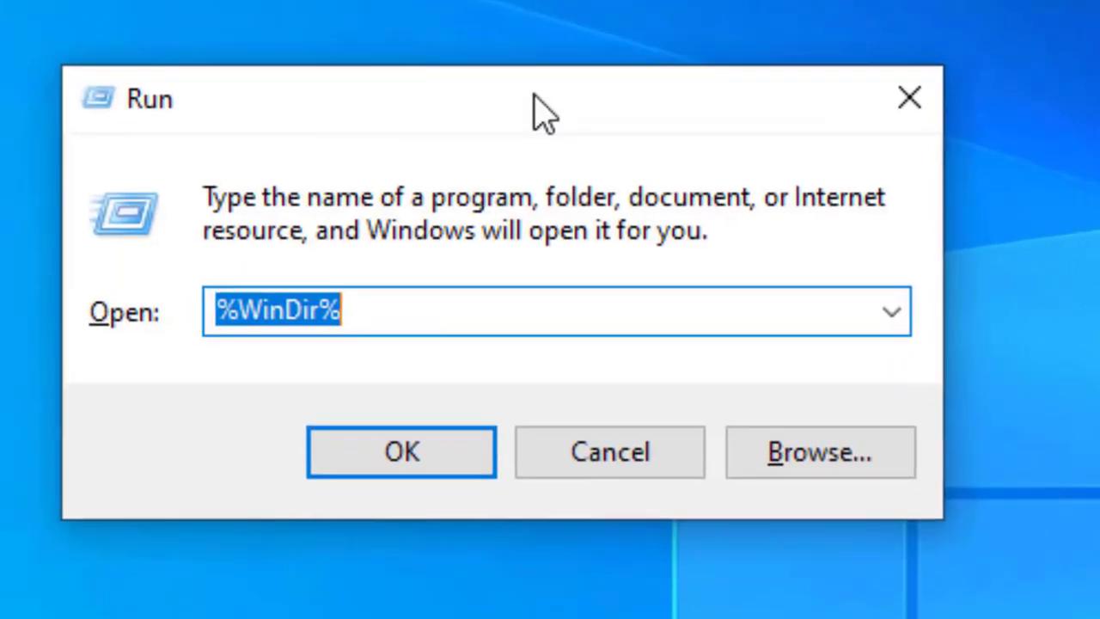
{"action": "type", "text": "mscon"}
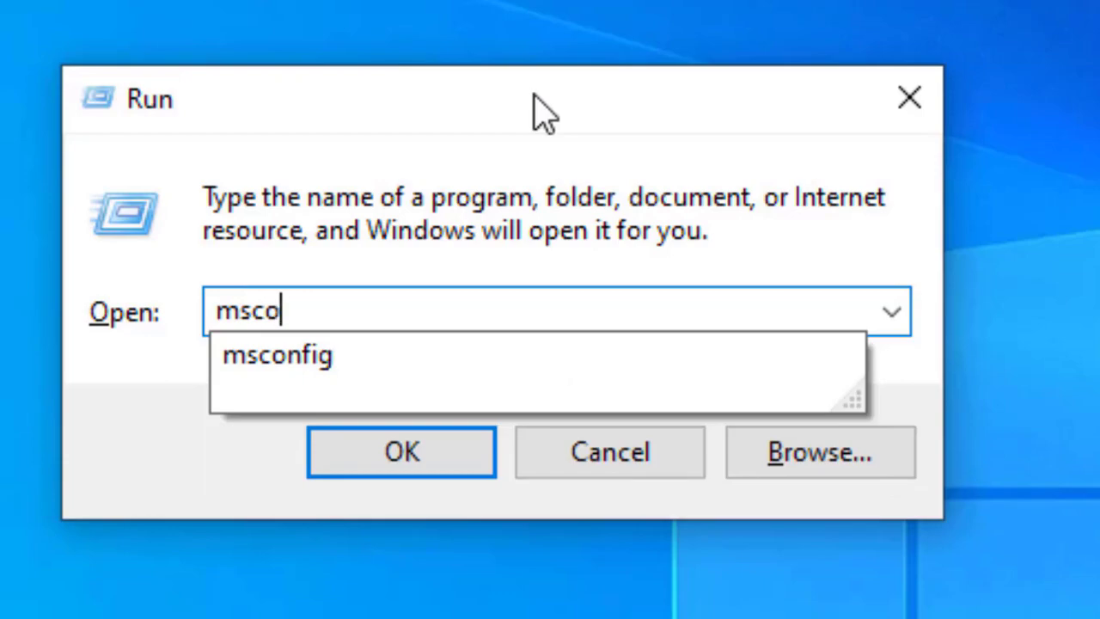
{"action": "type", "text": "fig"}
{"action": "key", "text": "Return"}
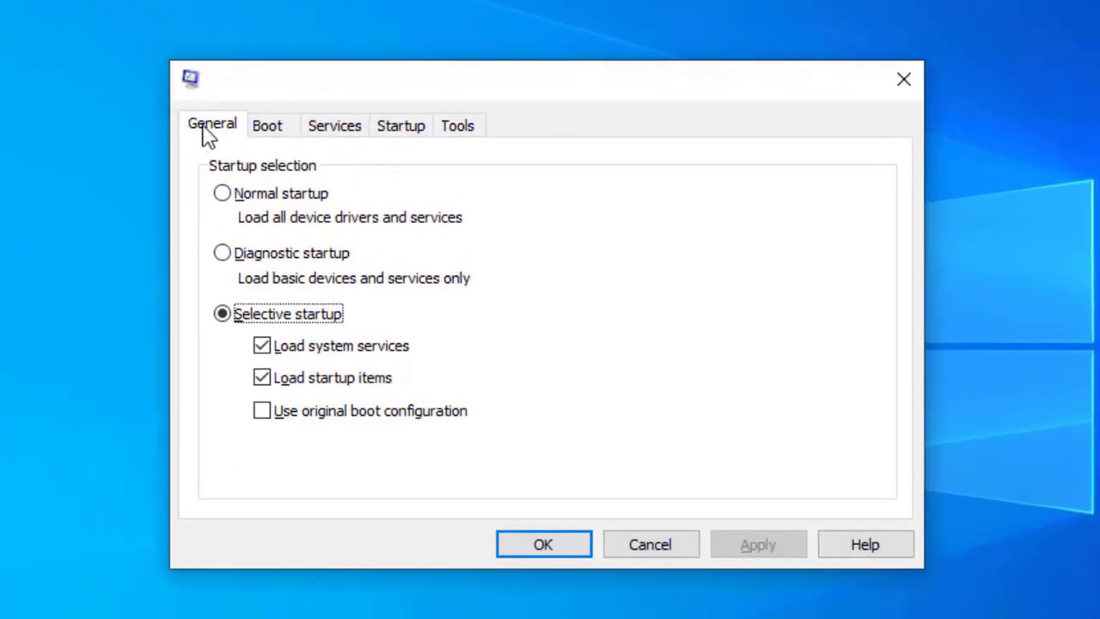
- Enable Safe boot with the Network option in the boot settings and confirm the configuration
{"action": "left_click", "coordinate": [273, 131]}
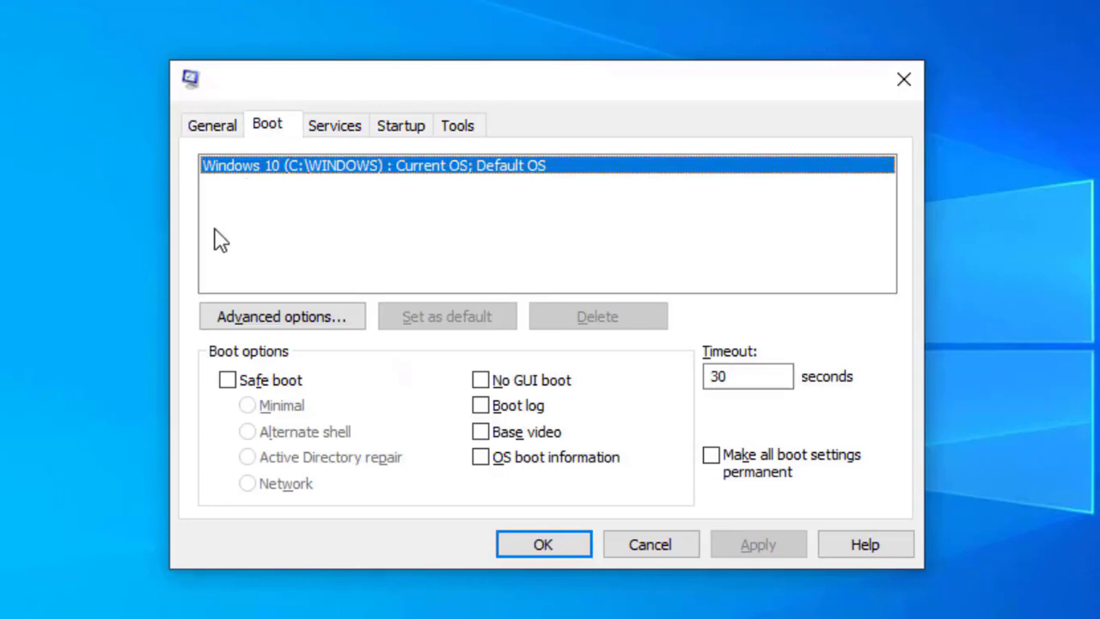
{"action": "left_click", "coordinate": [228, 380]}
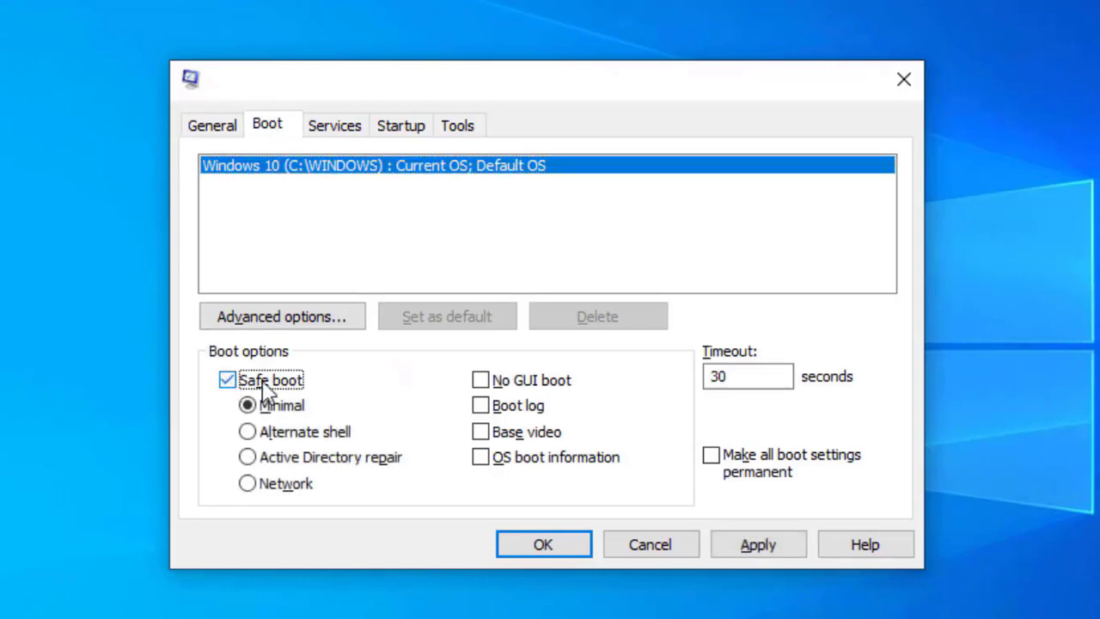
{"action": "left_click", "coordinate": [248, 485]}
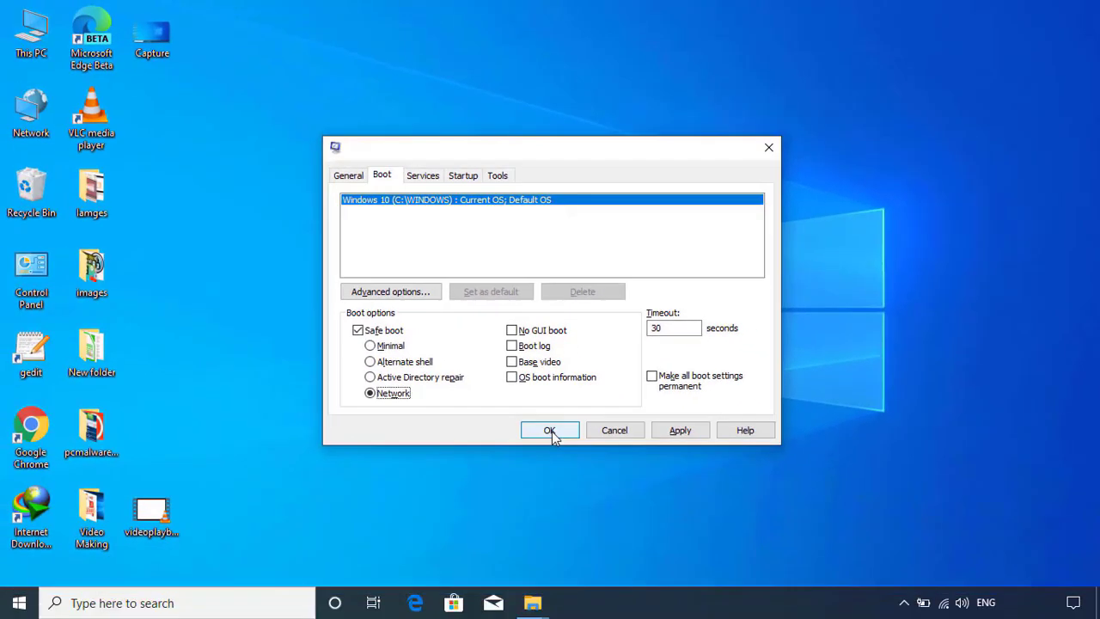
{"action": "left_click", "coordinate": [547, 547]}
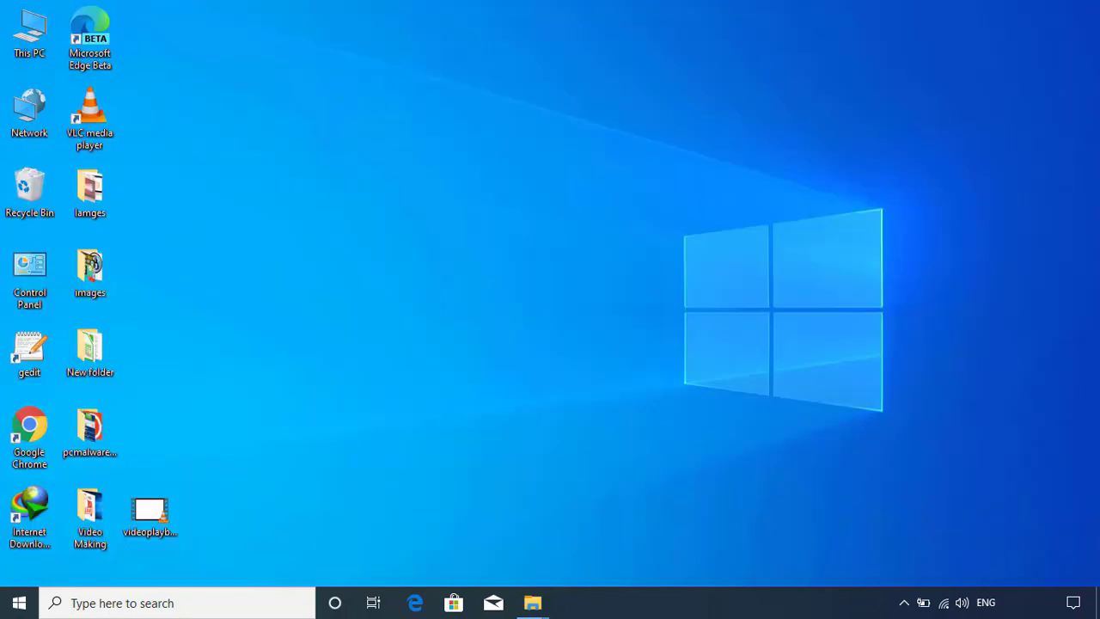
- Launch Task Manager from the Run dialog with the taskmgr command and reposition its window higher on the desktop
{"action": "key", "text": "super+r"}
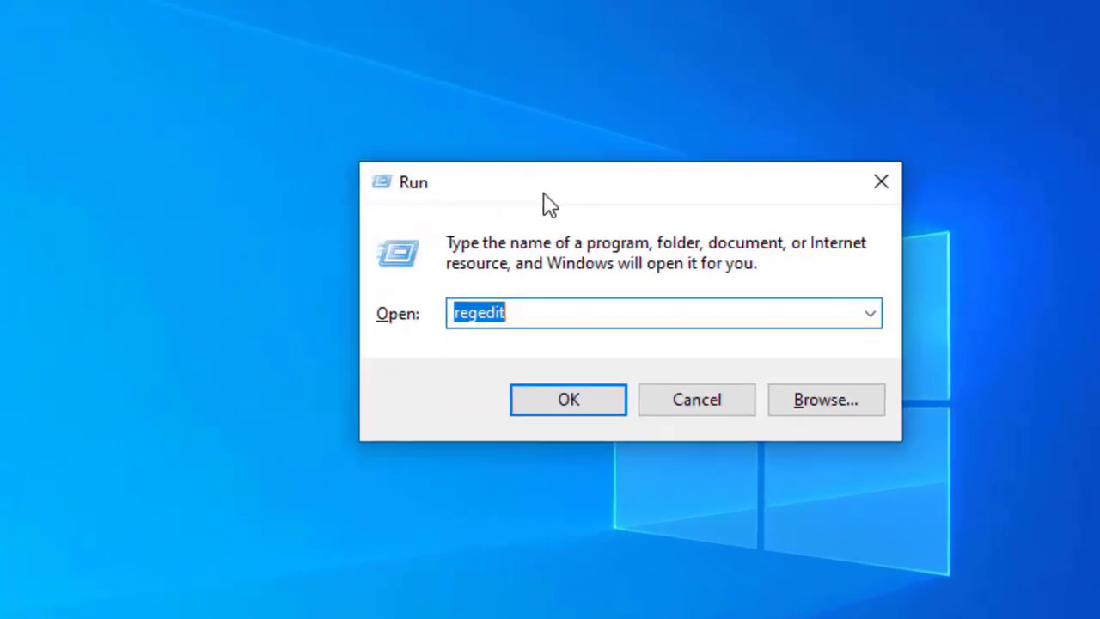
{"action": "type", "text": "taskmg"}
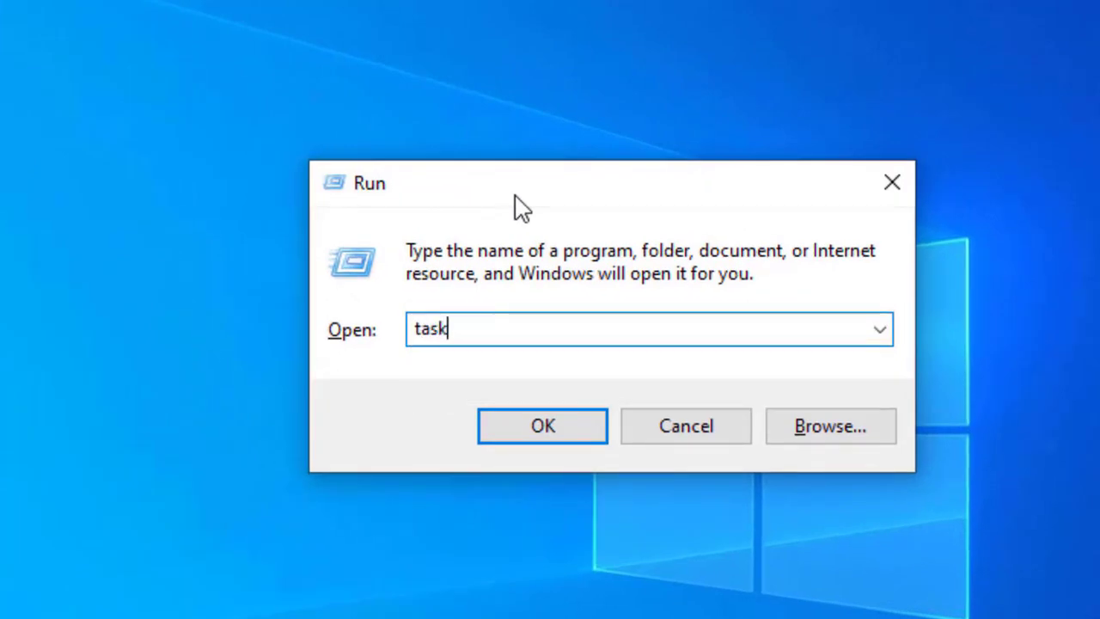
{"action": "type", "text": "r"}
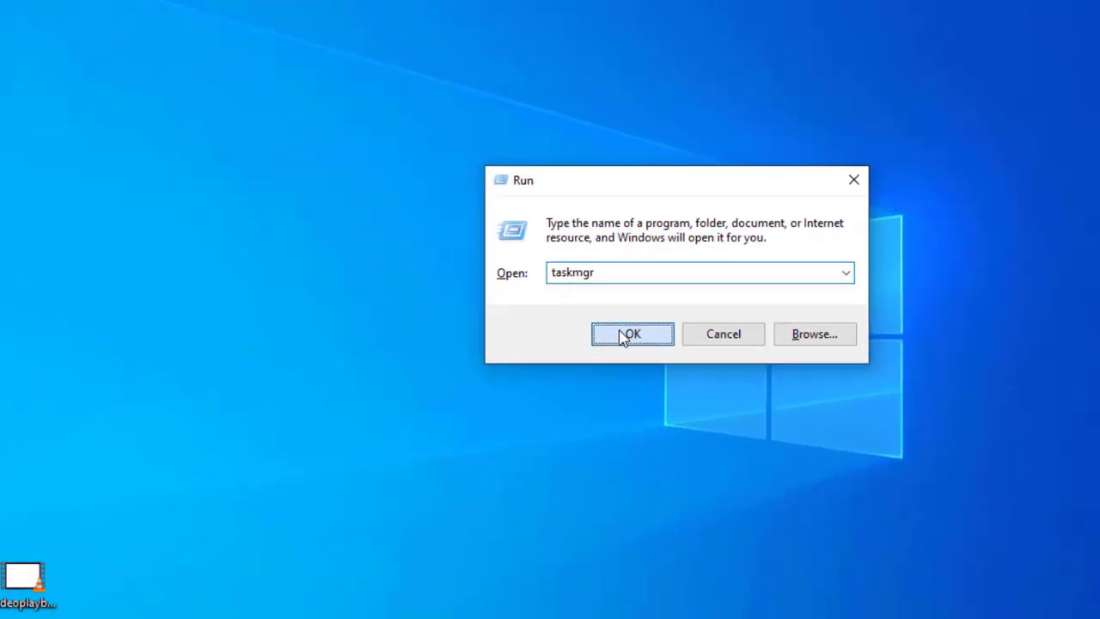
{"action": "left_click", "coordinate": [537, 425]}
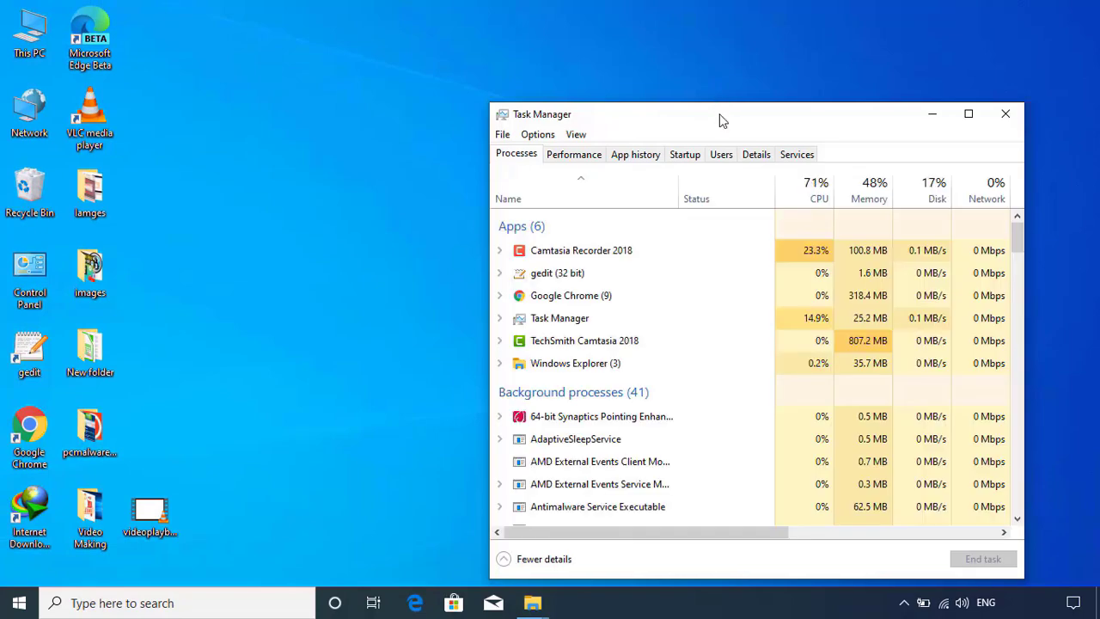
{"action": "left_click_drag", "start_coordinate": [719, 114], "coordinate": [681, 65]}
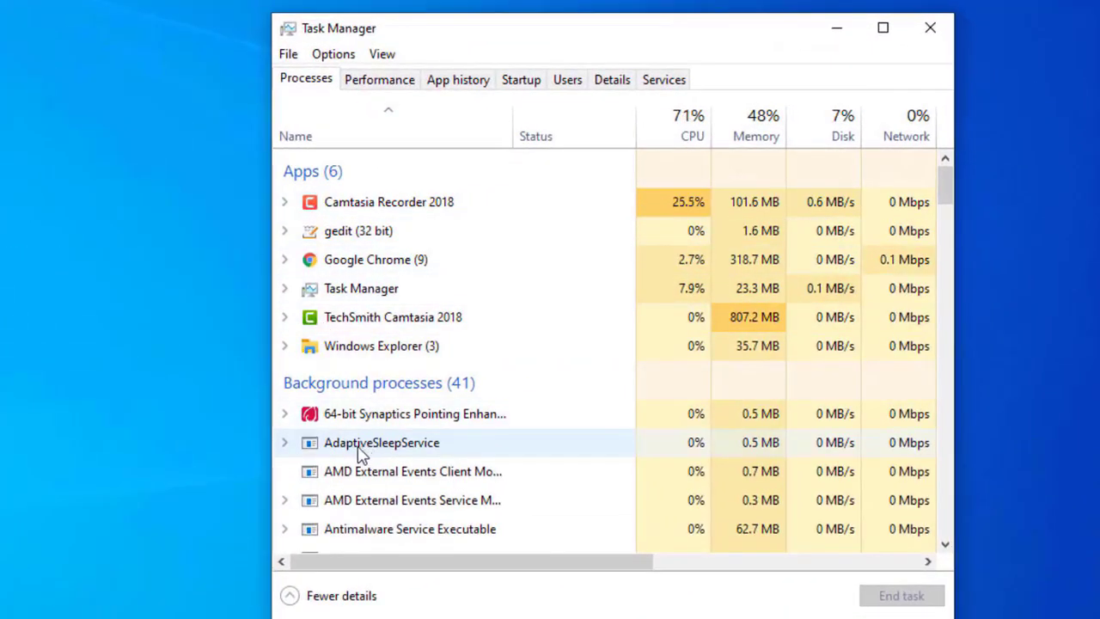
- Select the Google Chrome process, switch to the detailed process list and open the available actions for a chrome.exe entry
{"action": "left_click", "coordinate": [359, 262]}
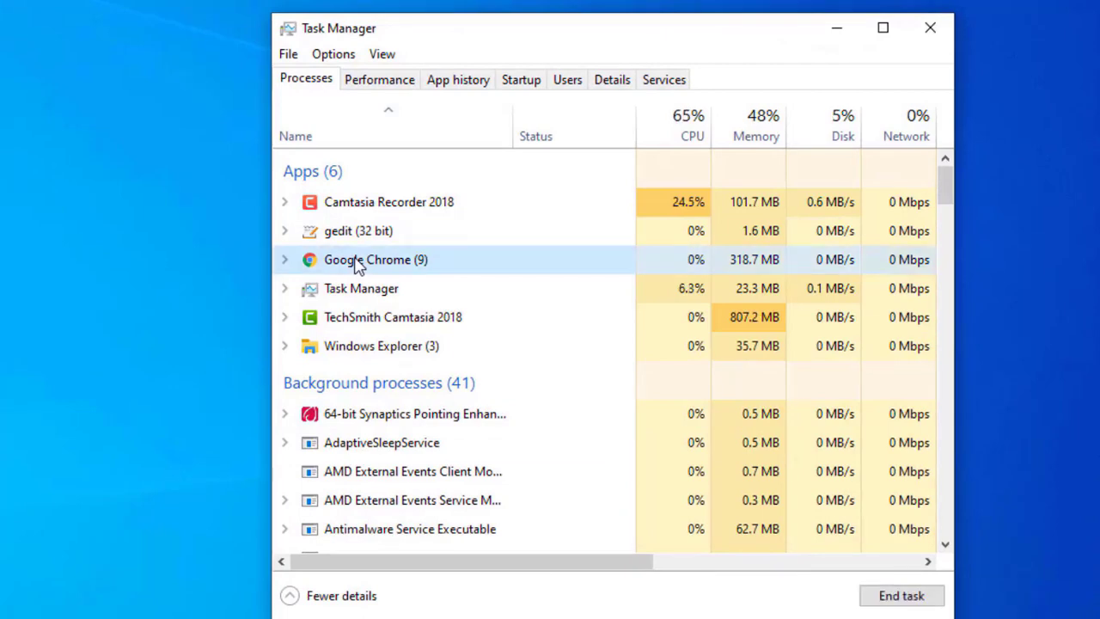
{"action": "left_click", "coordinate": [603, 89]}
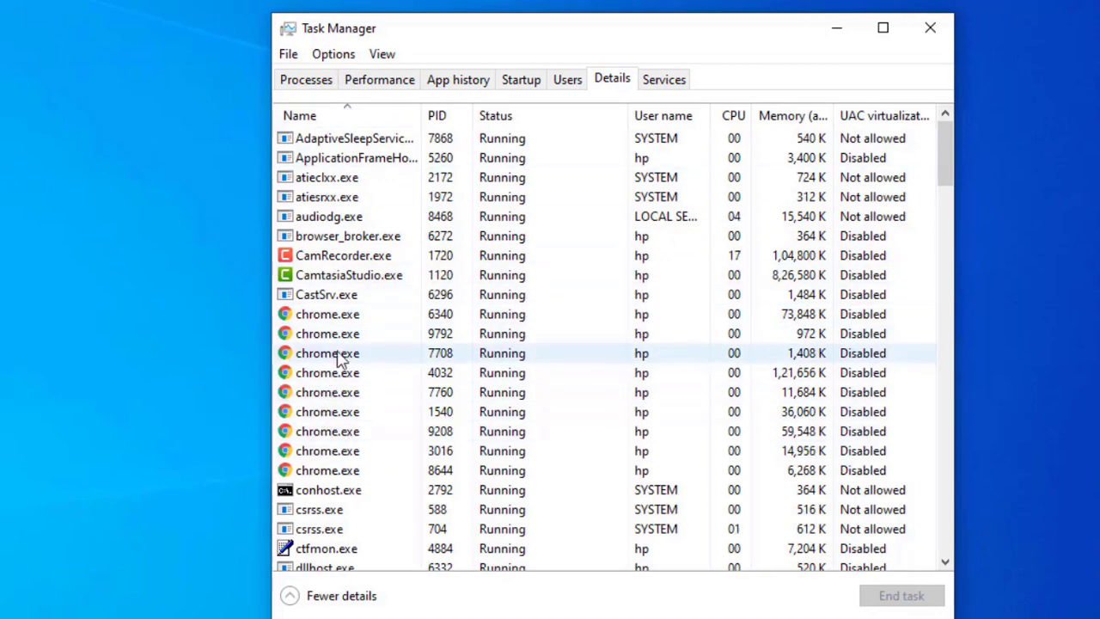
{"action": "left_click", "coordinate": [339, 358]}
{"action": "right_click", "coordinate": [338, 354]}
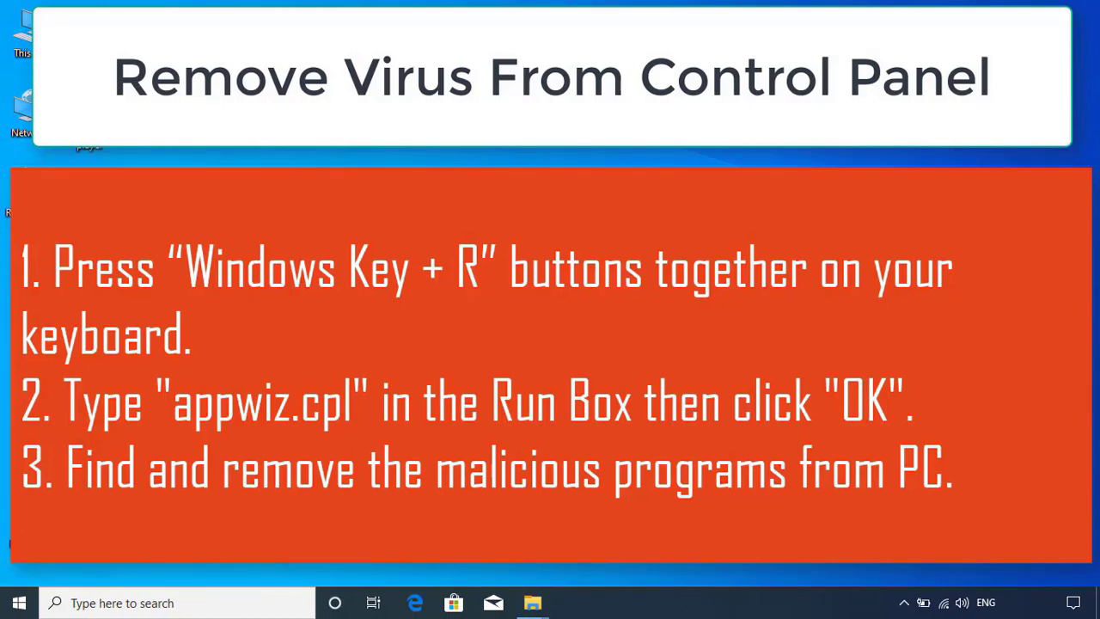
- Open Programs and Features from the Run dialog with the appwiz.cpl command and select Microsoft Edge Beta among the installed programs
{"action": "key", "text": "super+r"}
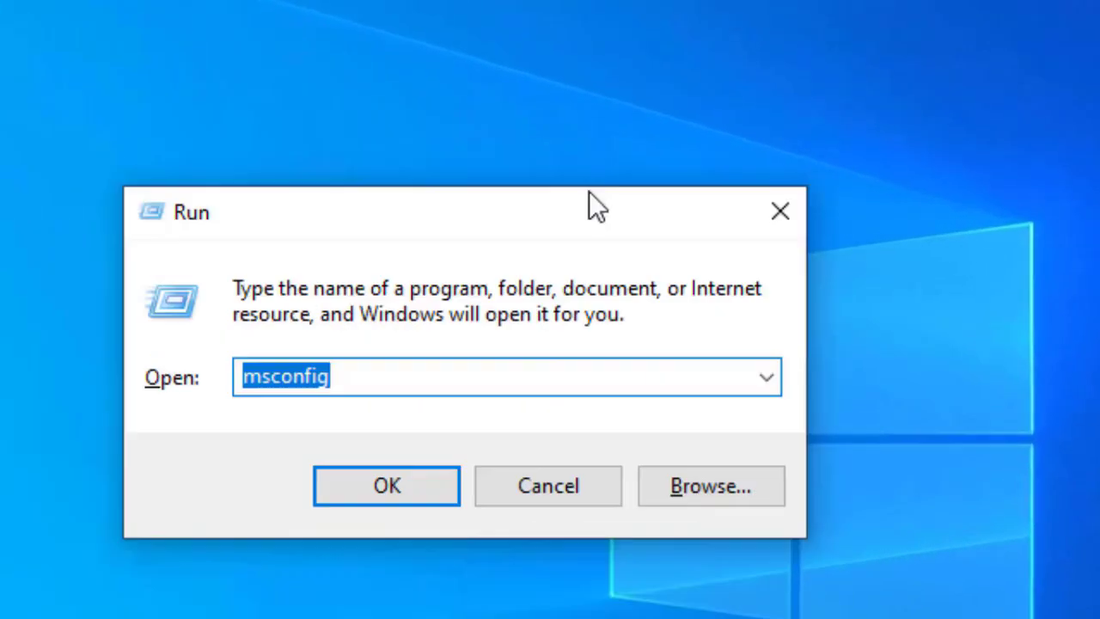
{"action": "type", "text": "app"}
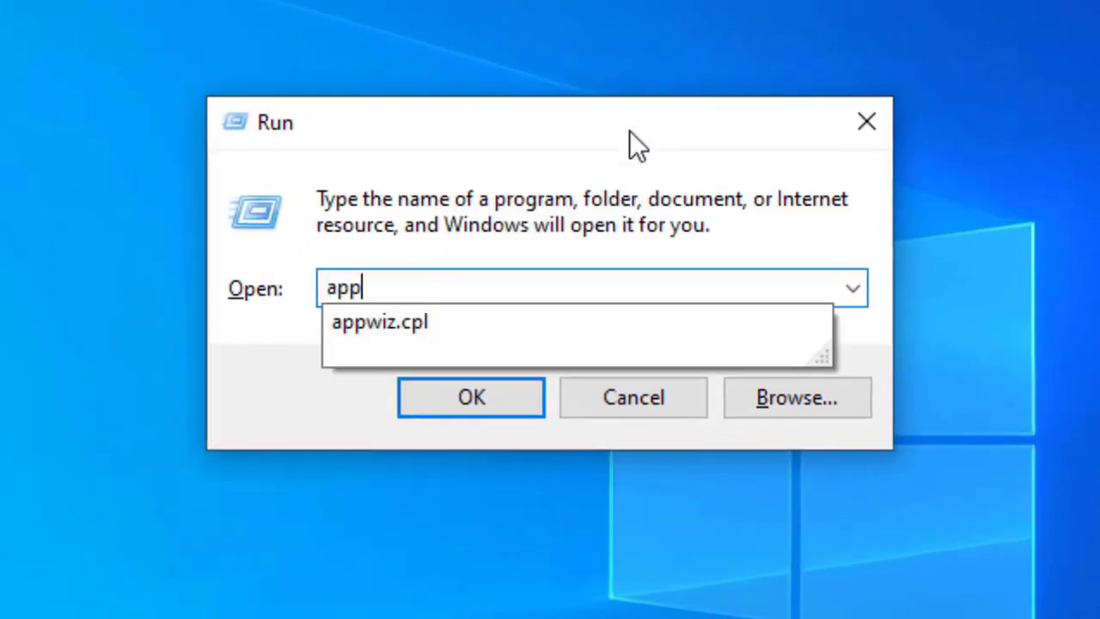
{"action": "type", "text": "wiz.cpl"}
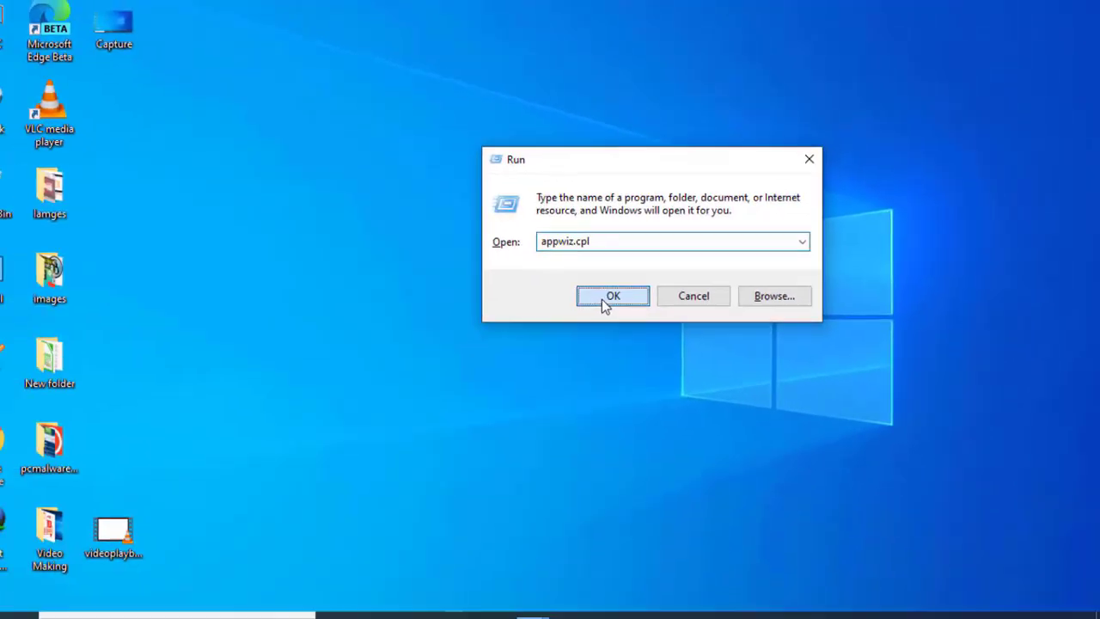
{"action": "left_click", "coordinate": [462, 403]}
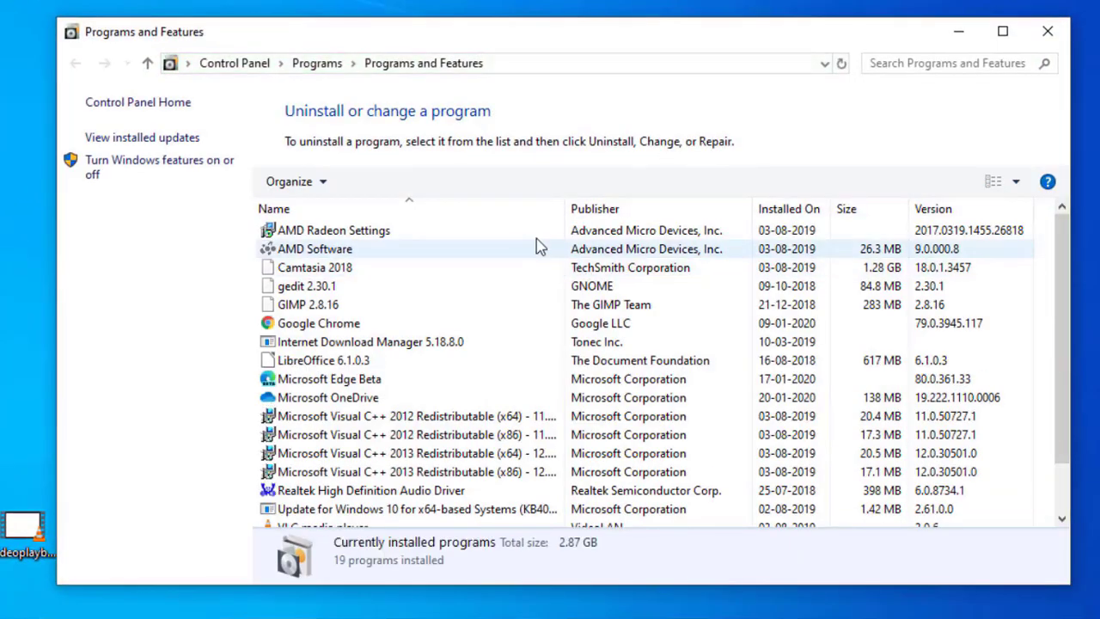
{"action": "scroll", "coordinate": [497, 266], "scroll_direction": "down", "scroll_amount": 1}
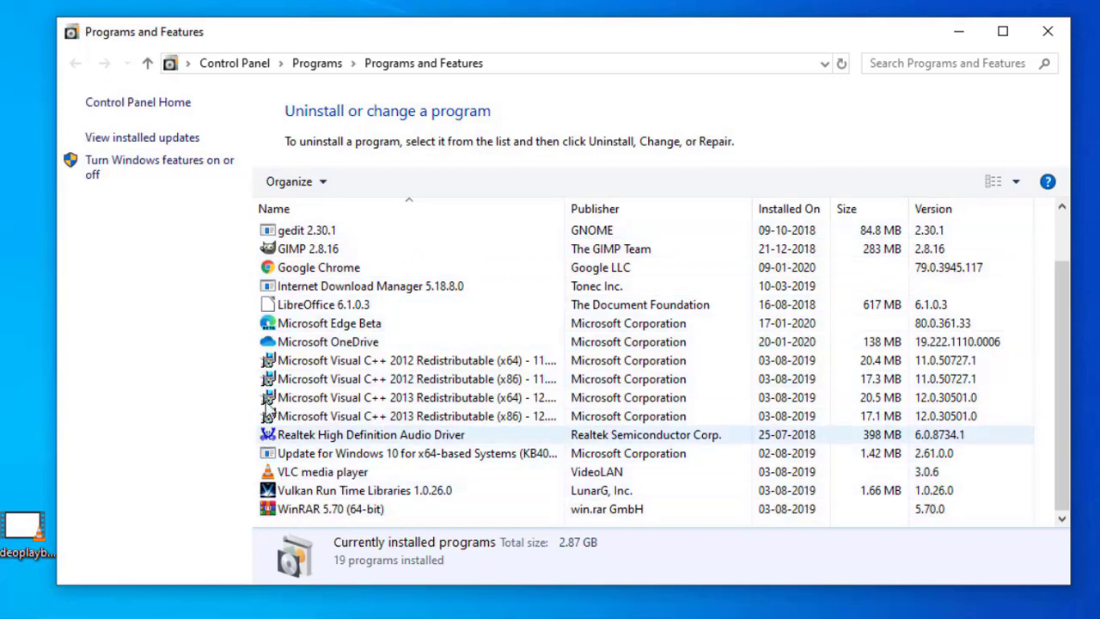
{"action": "left_click", "coordinate": [334, 324]}
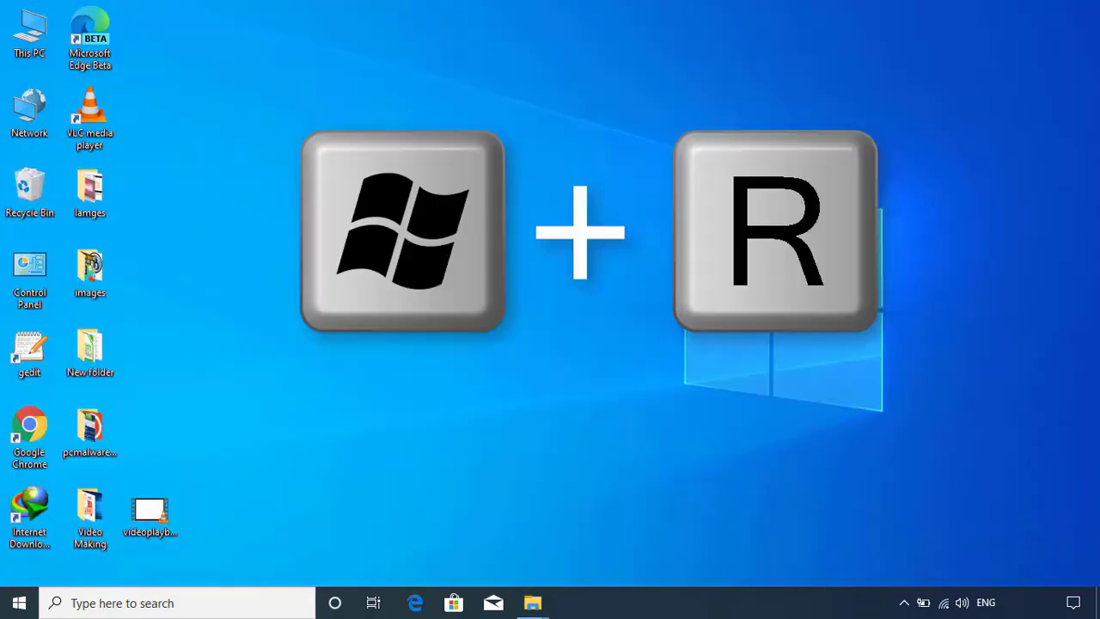
- Launch the Registry Editor from the Run dialog with the regedit command
{"action": "key", "text": "super+r"}
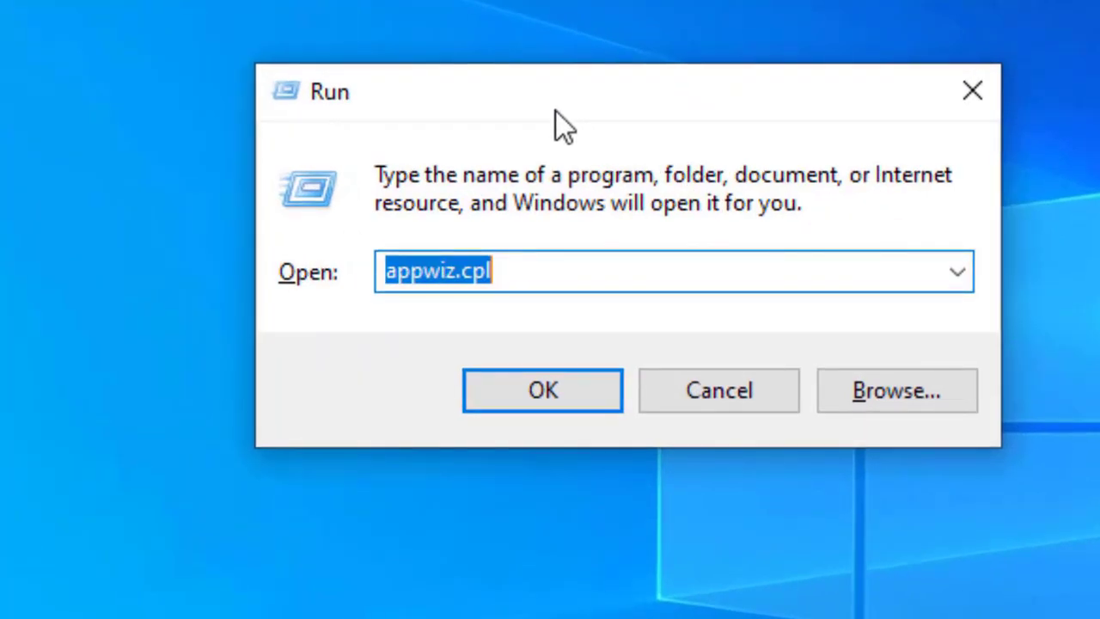
{"action": "type", "text": "re"}
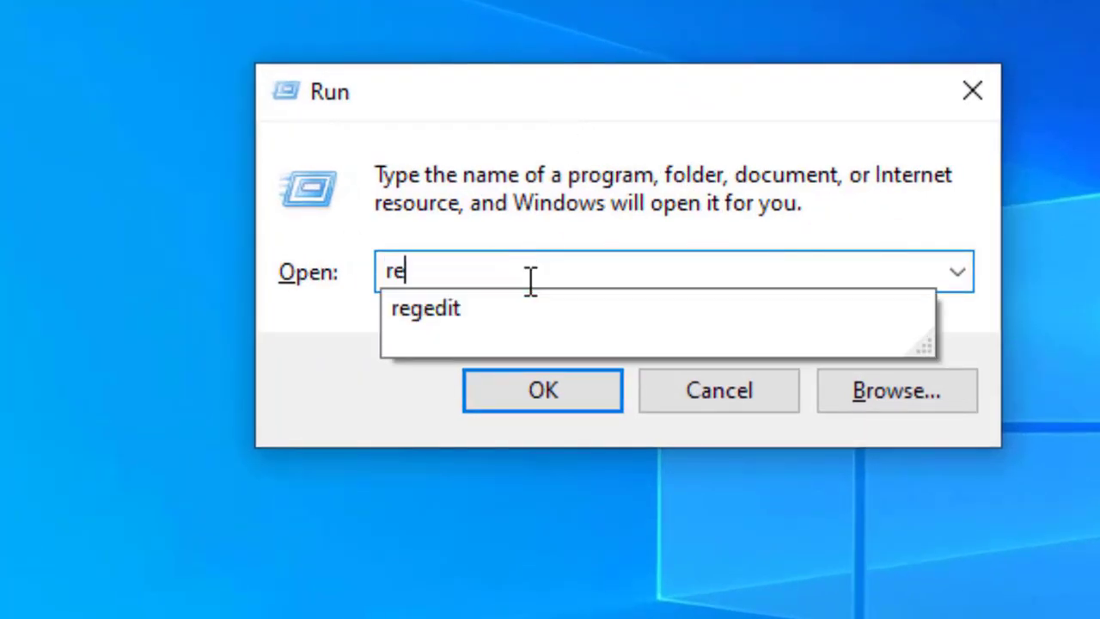
{"action": "type", "text": "gedit"}
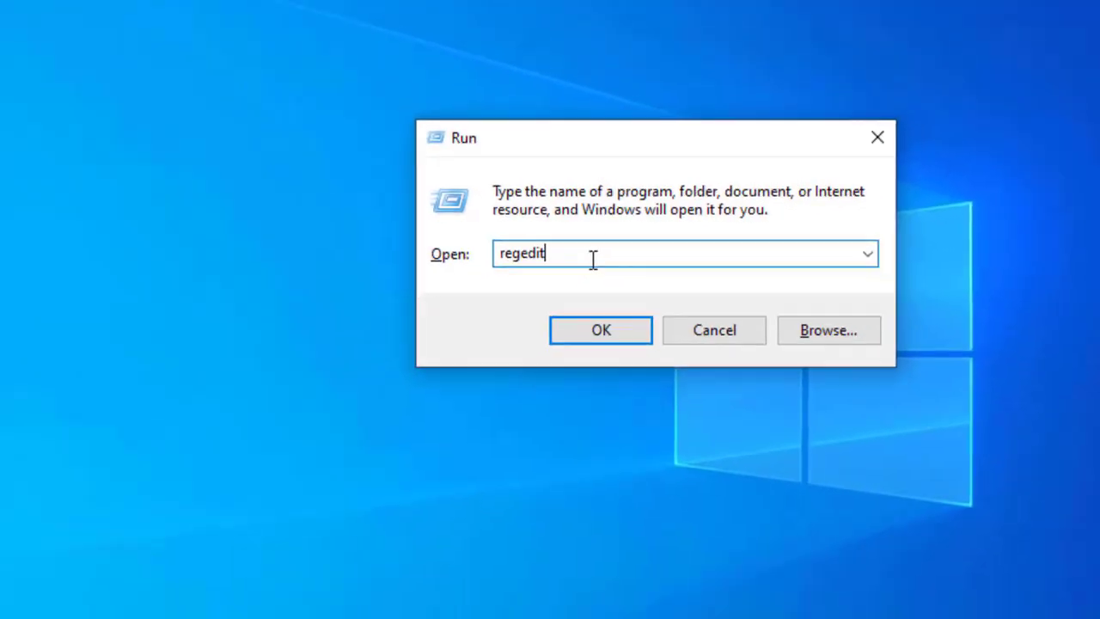
{"action": "key", "text": "Return"}
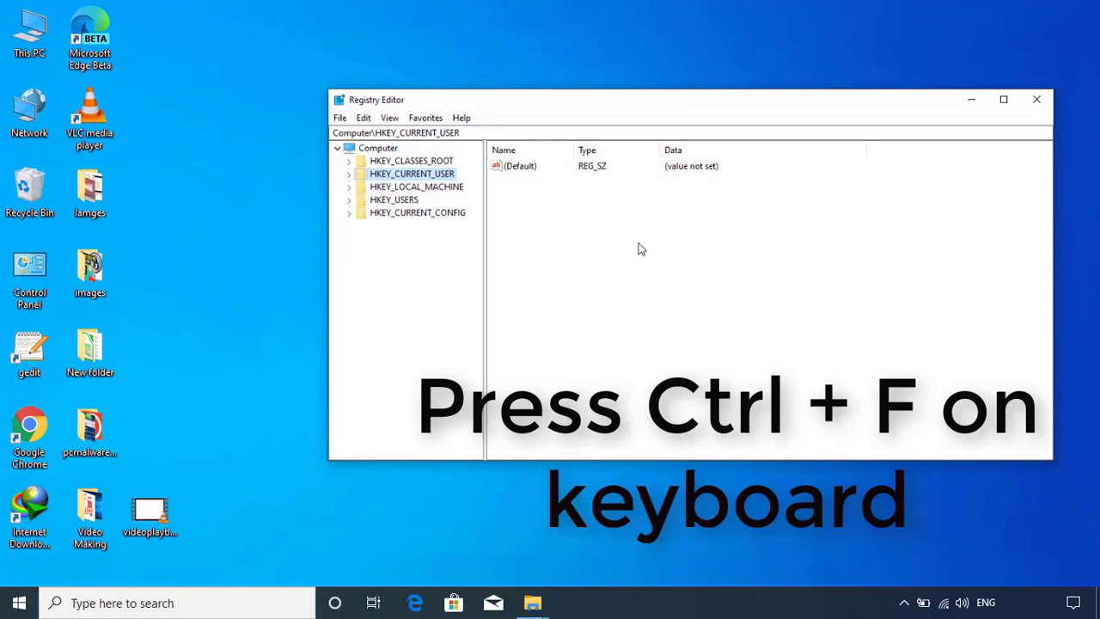
- Search the registry's keys, values and data for the text "virus name"
{"action": "key", "text": "ctrl+f"}
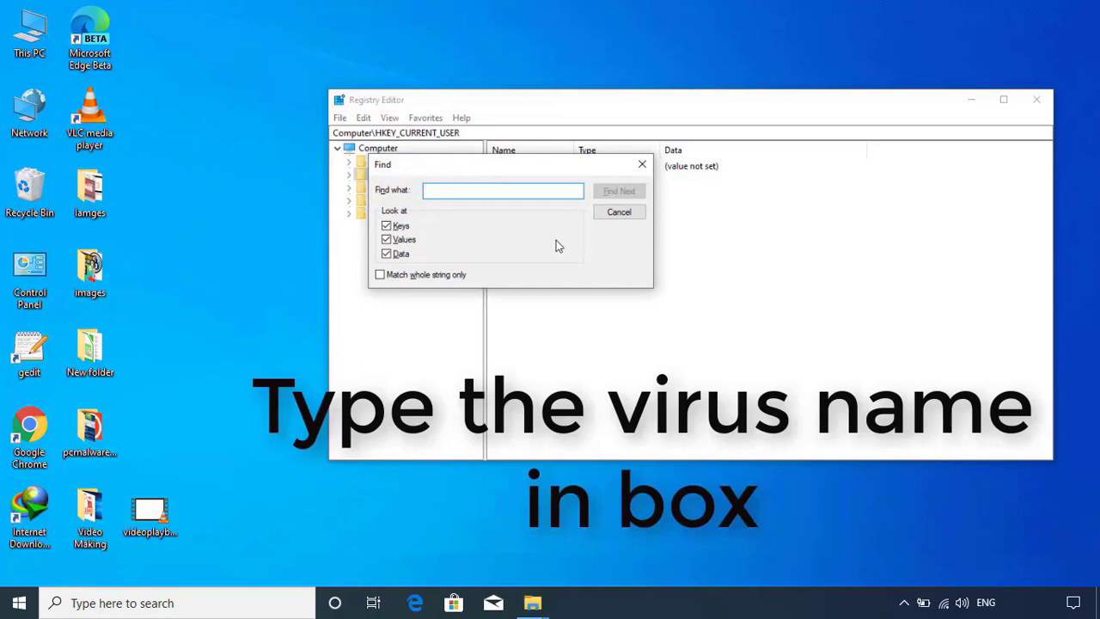
{"action": "type", "text": "virus"}
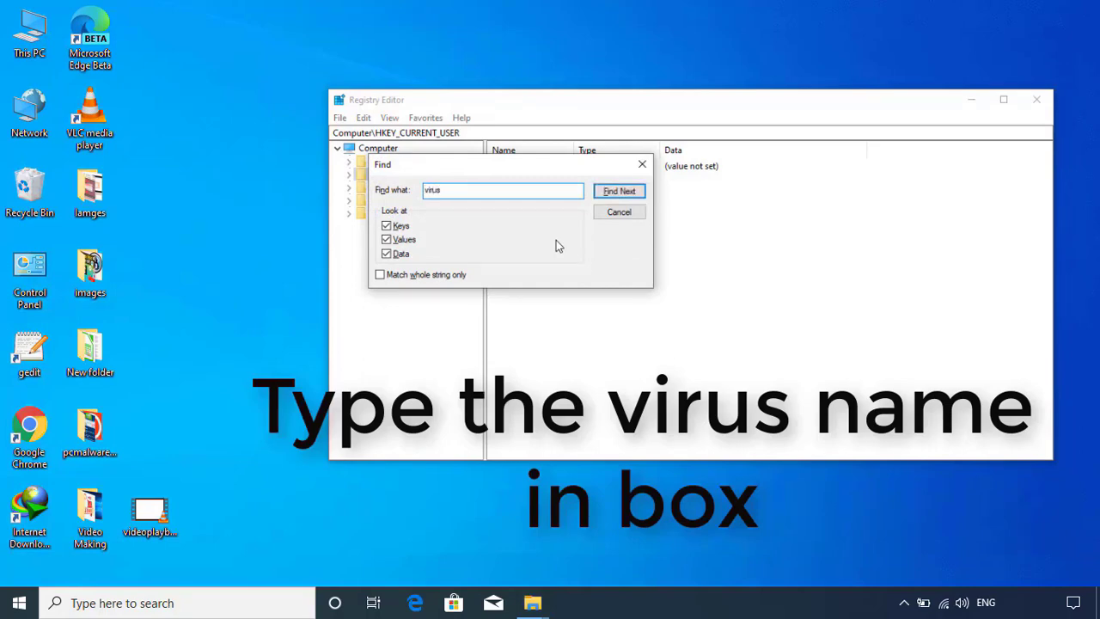
{"action": "type", "text": " name"}
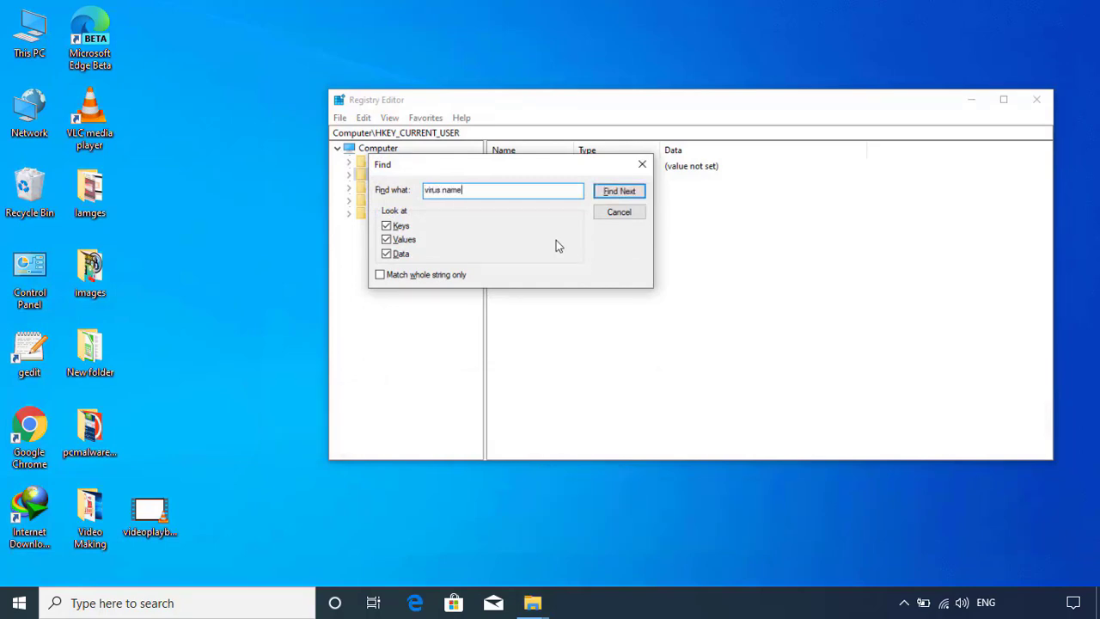
{"action": "left_click", "coordinate": [625, 193]}
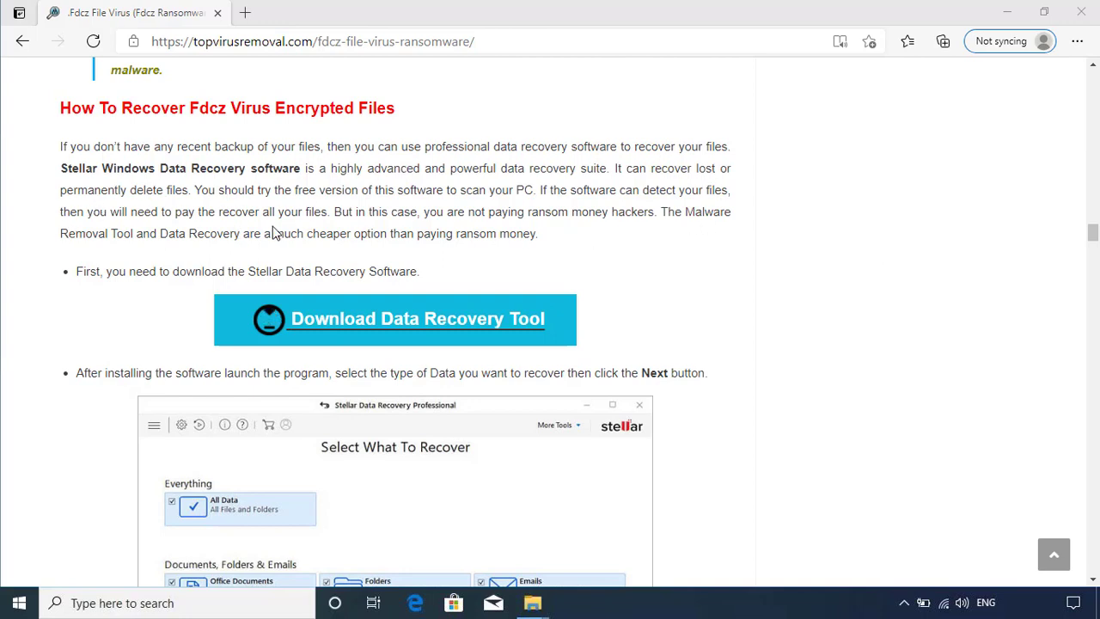
- Review the web guide's Stellar data recovery instructions, from choosing data types and scan location to recovering the selected files
{"action": "scroll", "coordinate": [424, 350], "scroll_direction": "down", "scroll_amount": 3}
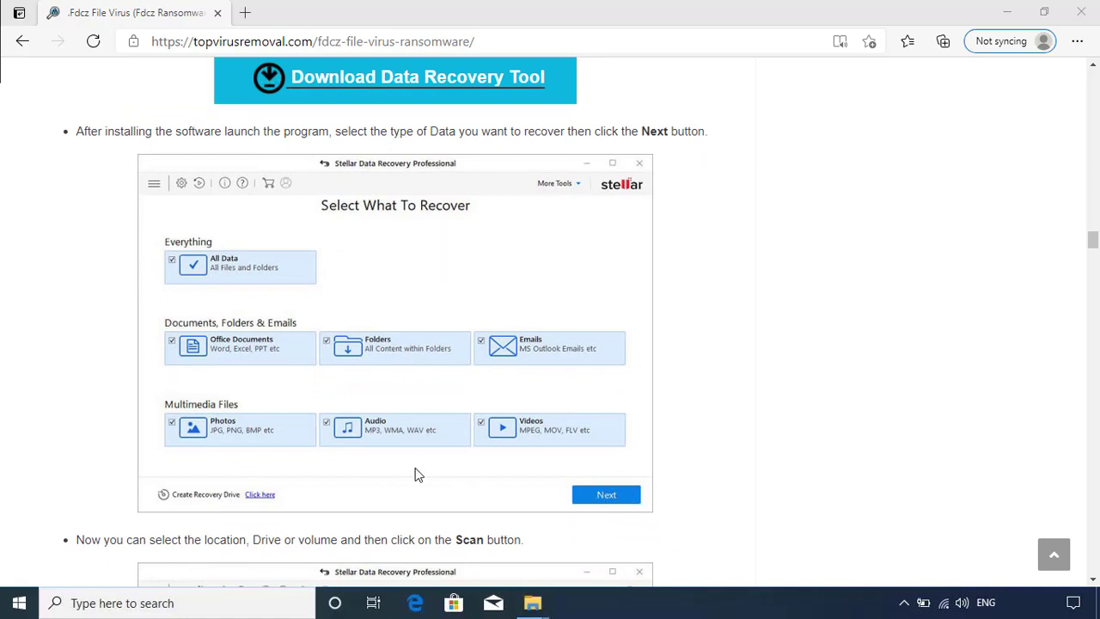
{"action": "scroll", "coordinate": [418, 473], "scroll_direction": "down", "scroll_amount": 5}
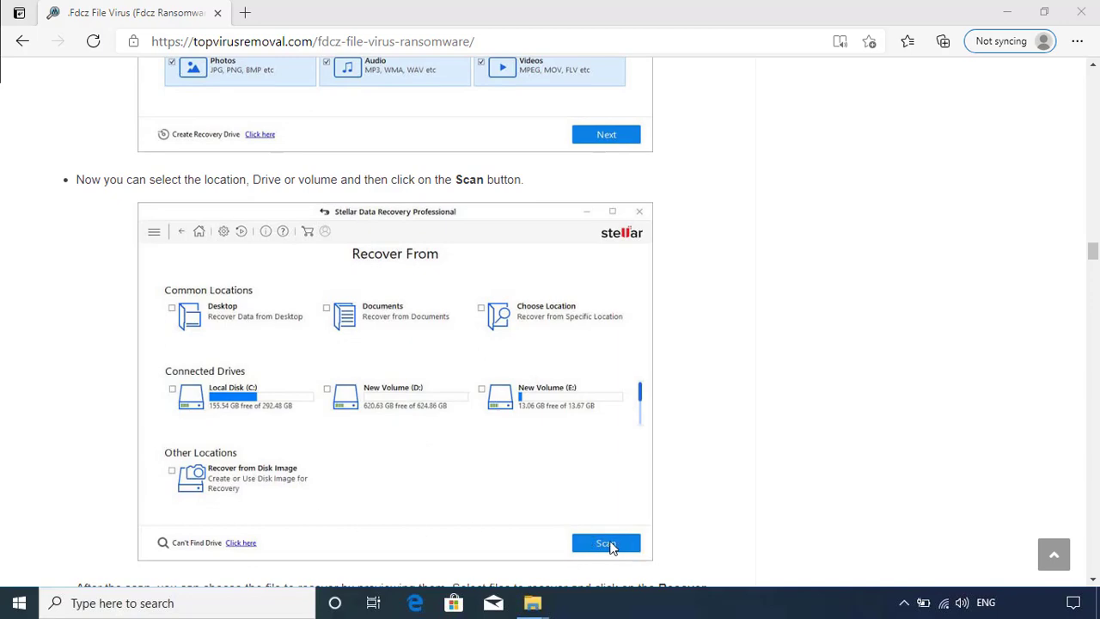
{"action": "scroll", "coordinate": [487, 447], "scroll_direction": "down", "scroll_amount": 5}
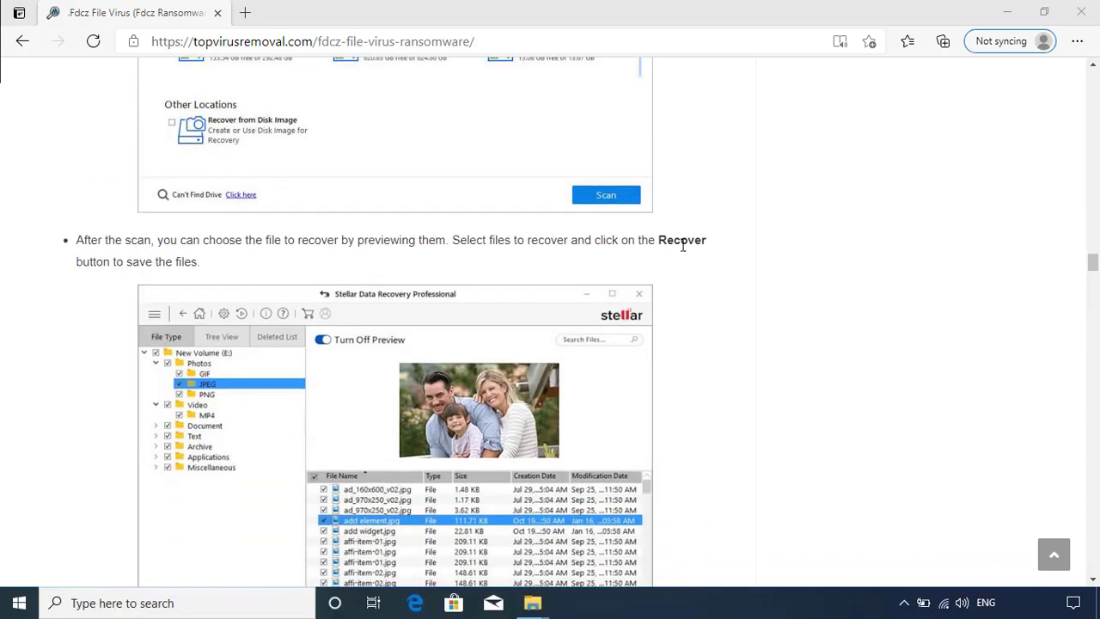
{"action": "scroll", "coordinate": [348, 392], "scroll_direction": "down", "scroll_amount": 2}
{"action": "scroll", "coordinate": [346, 385], "scroll_direction": "down", "scroll_amount": 1}
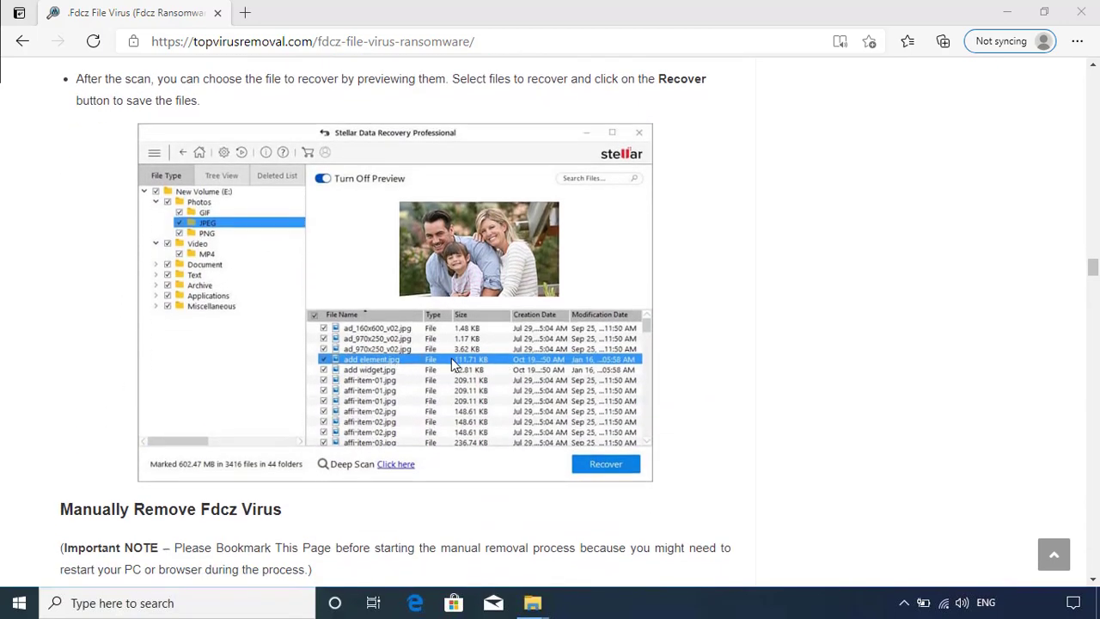